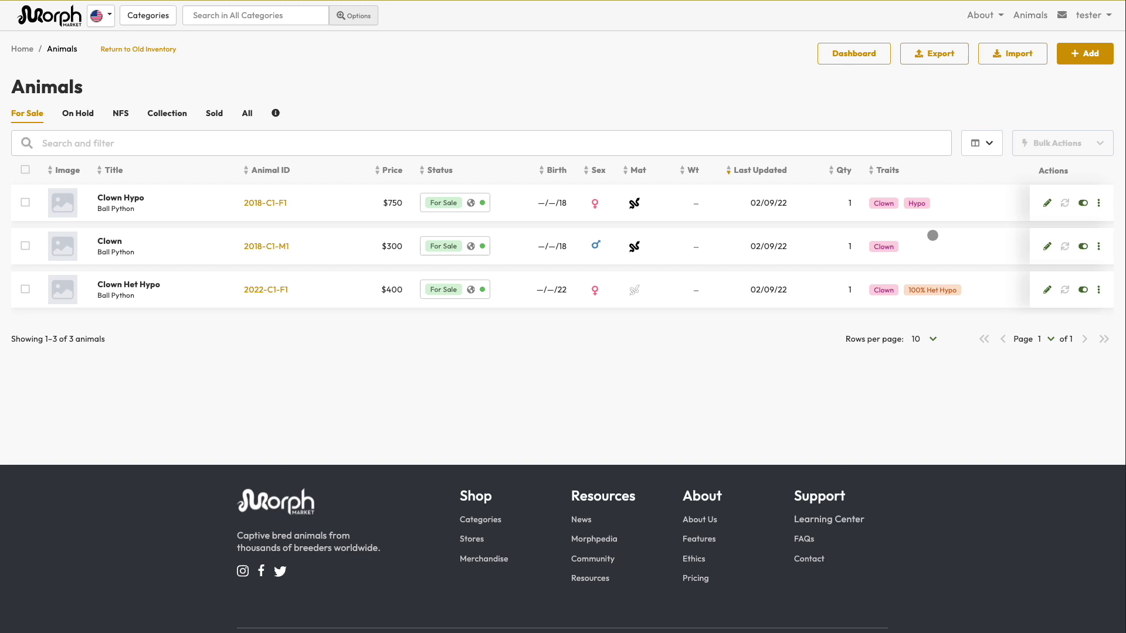
- Drag the Traits column left so it sits directly after Status
drag(956, 232, 366, 242)
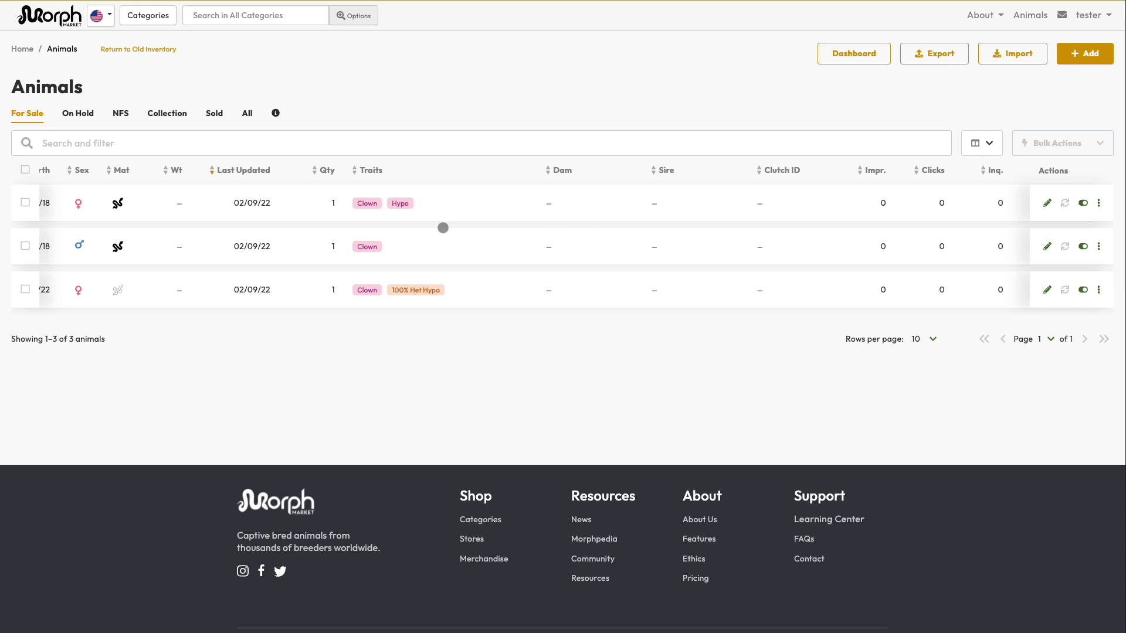
scroll(351, 230, left, 10)
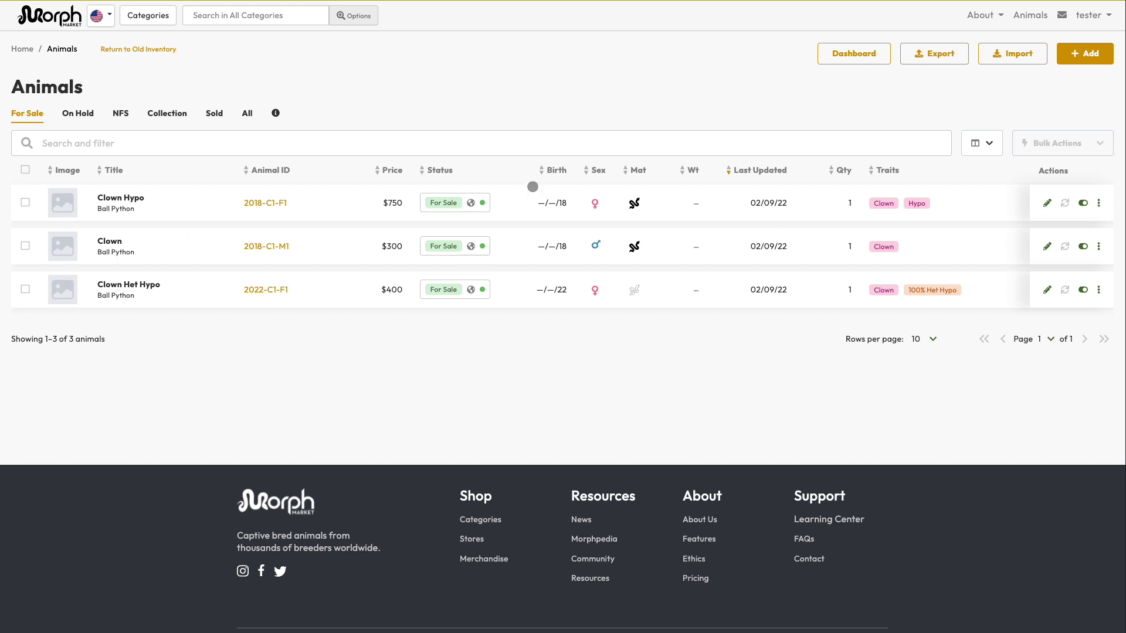
scroll(478, 267, right, 10)
drag(477, 266, 339, 269)
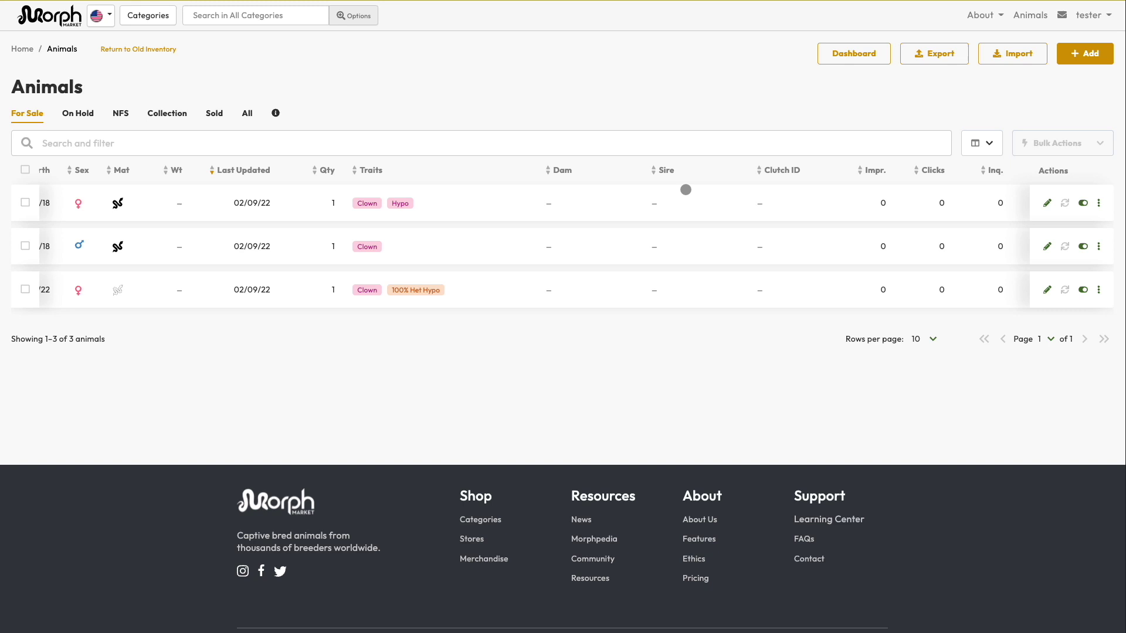
- View the Clown Hypo row menu's Public View, Duplicate and Remove options, then dismiss it
scroll(658, 214, left, 10)
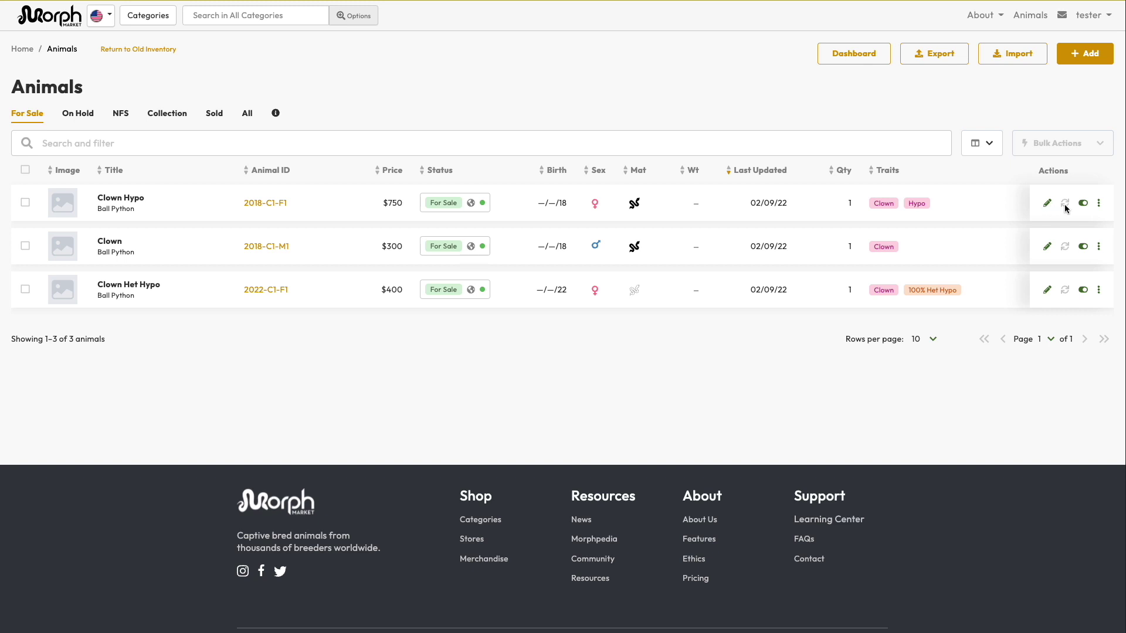
click(1099, 204)
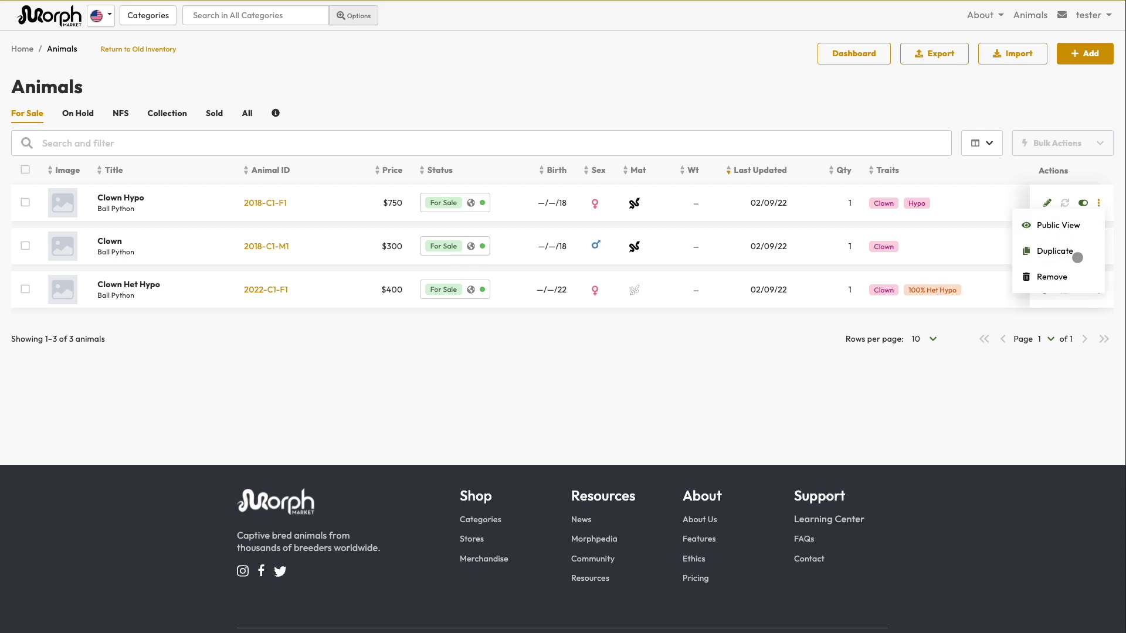
click(1031, 403)
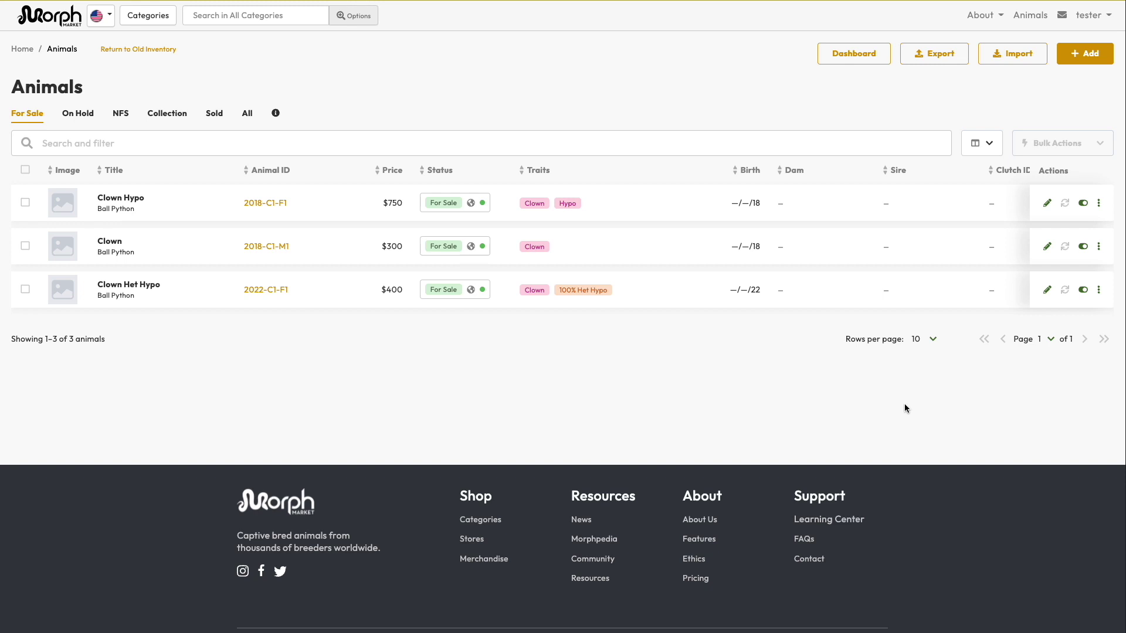
click(932, 340)
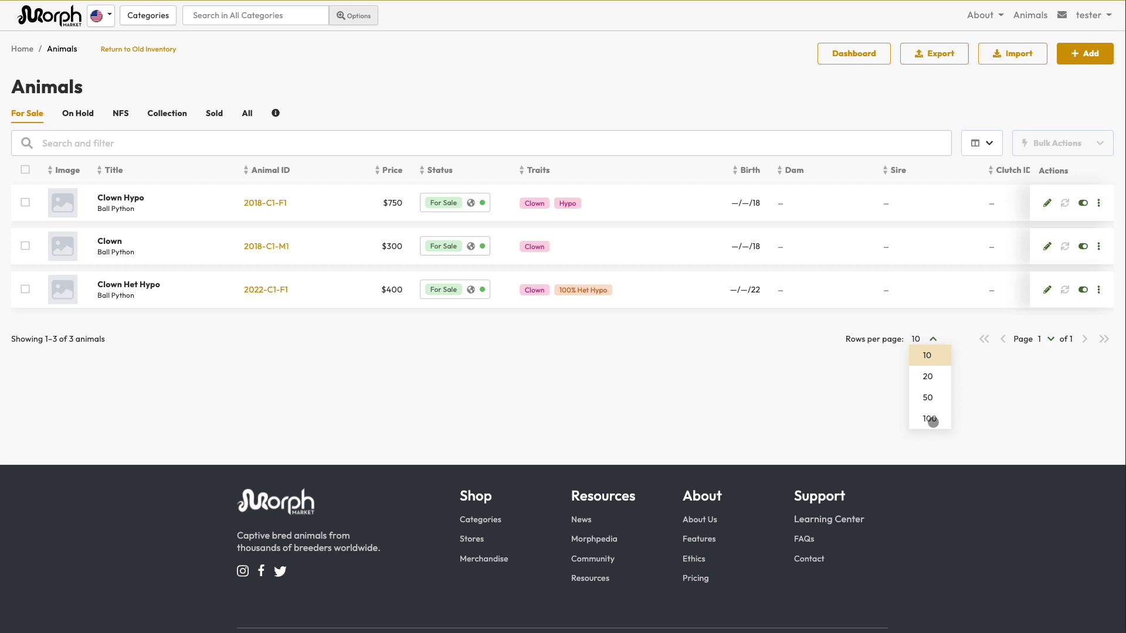
click(954, 414)
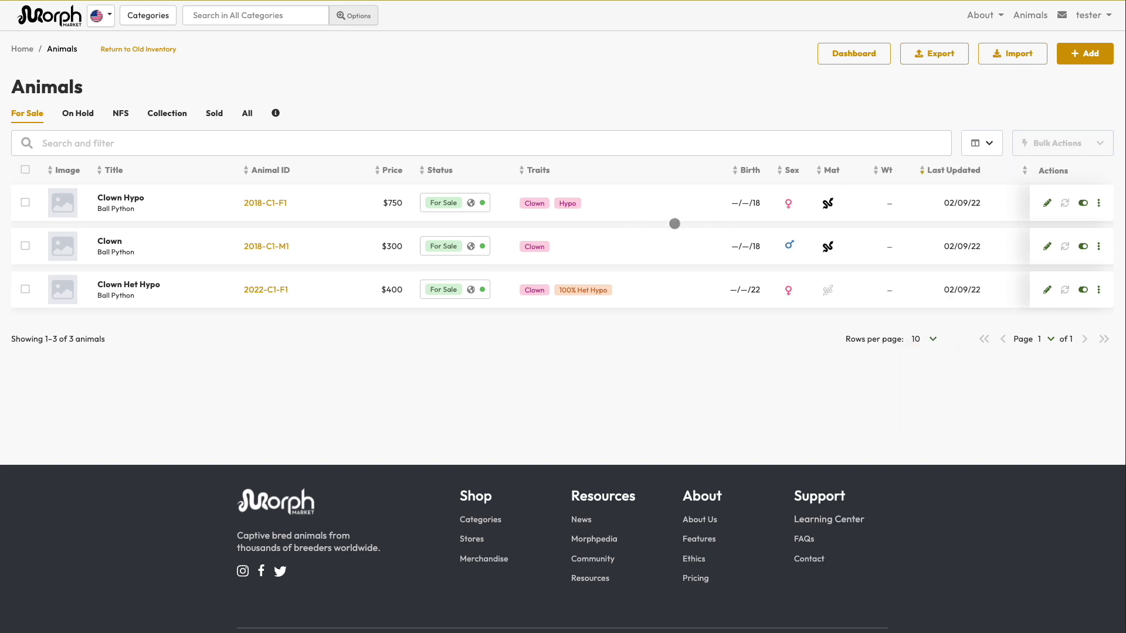
scroll(586, 246, right, 4)
scroll(581, 234, right, 5)
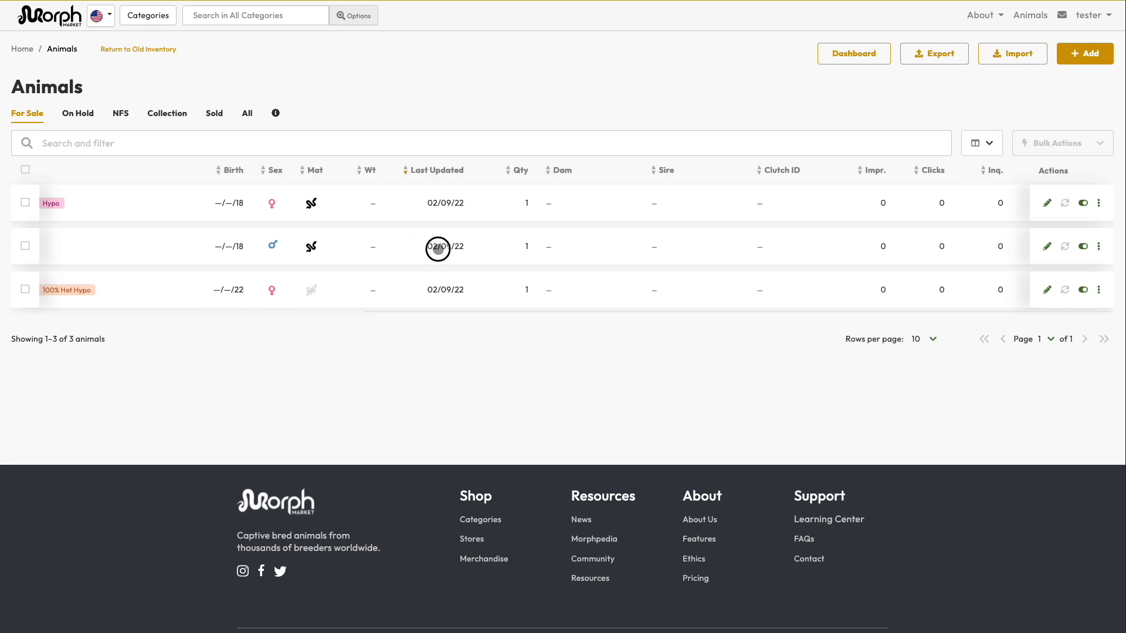
scroll(440, 246, left, 10)
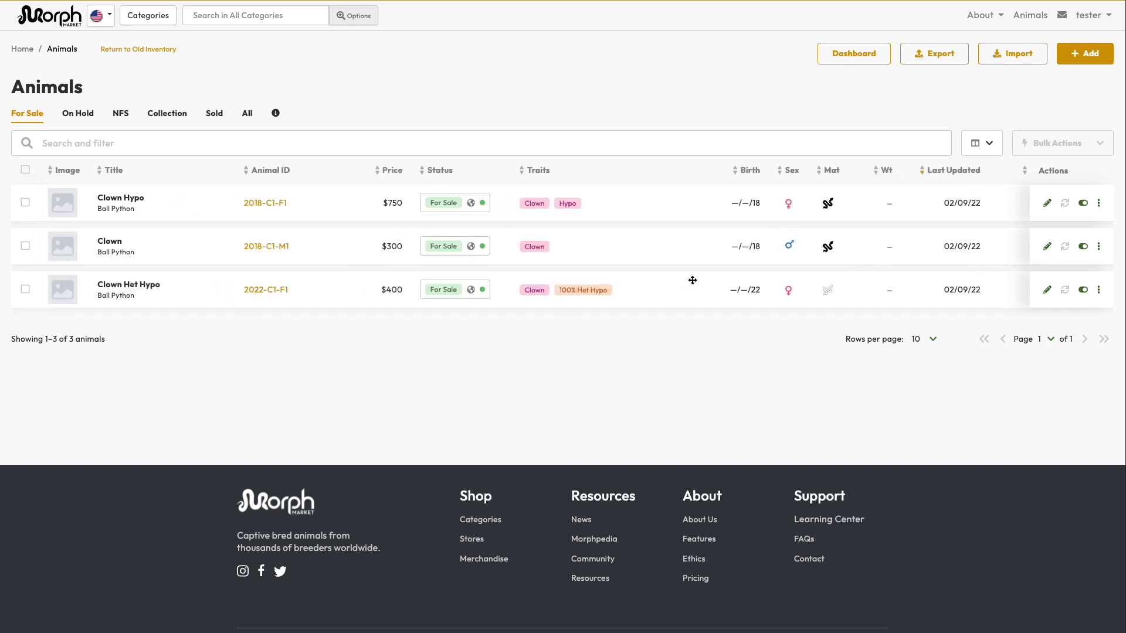
scroll(707, 248, right, 2)
scroll(712, 253, right, 5)
scroll(713, 256, left, 3)
scroll(712, 256, left, 5)
- Hide the Date of Birth, Sex, Maturity, Weight, Last Updated and Quantity columns
click(999, 144)
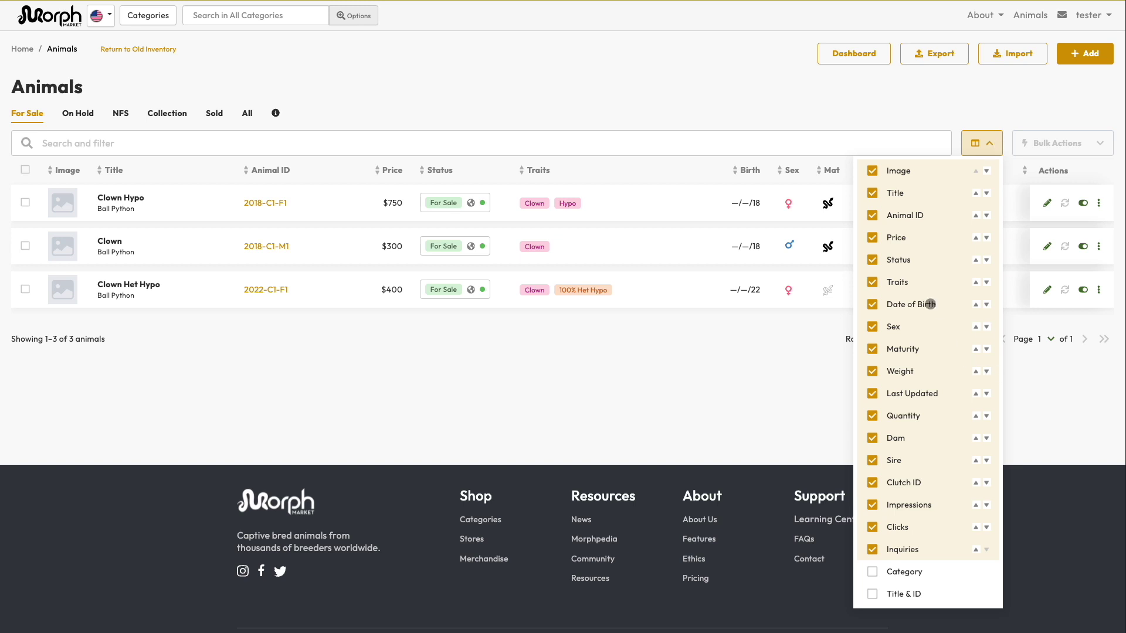
click(925, 305)
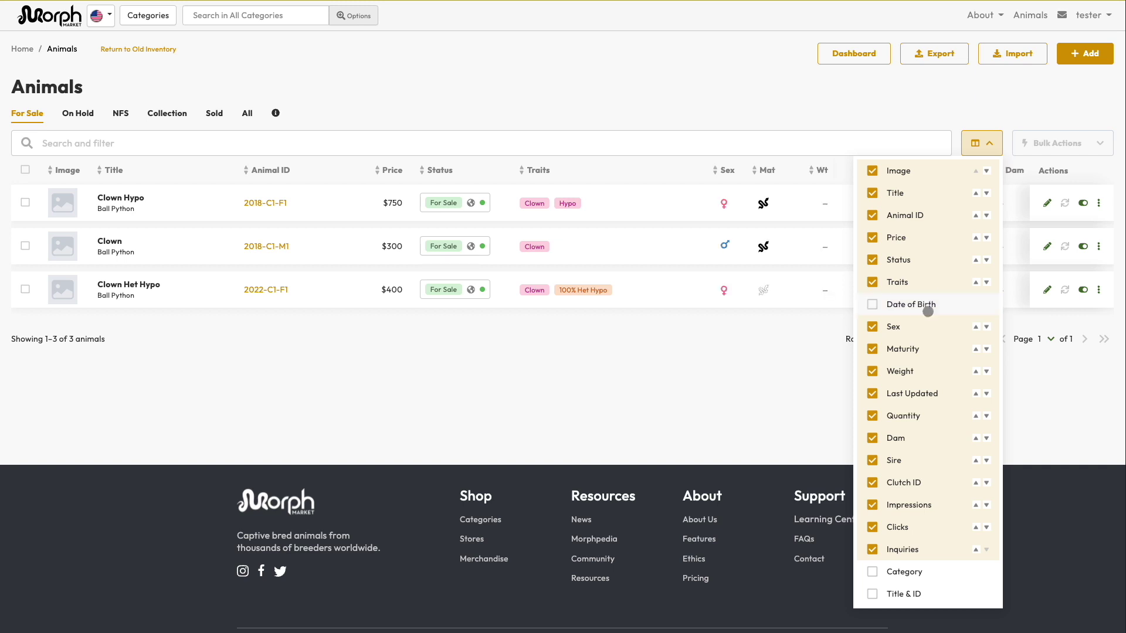
click(916, 326)
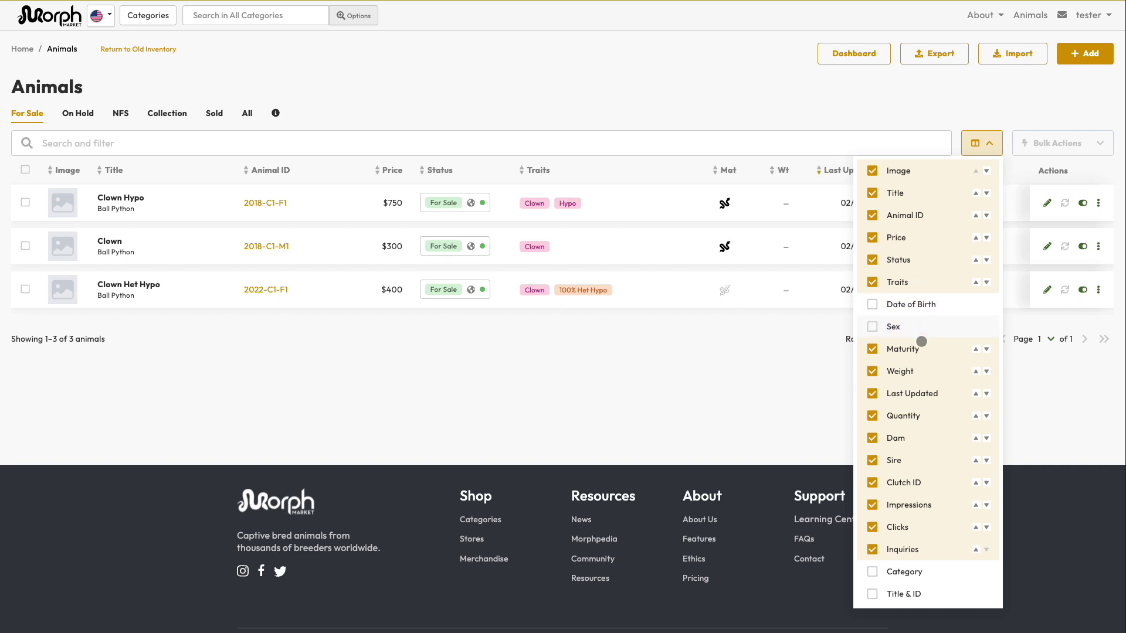
click(912, 349)
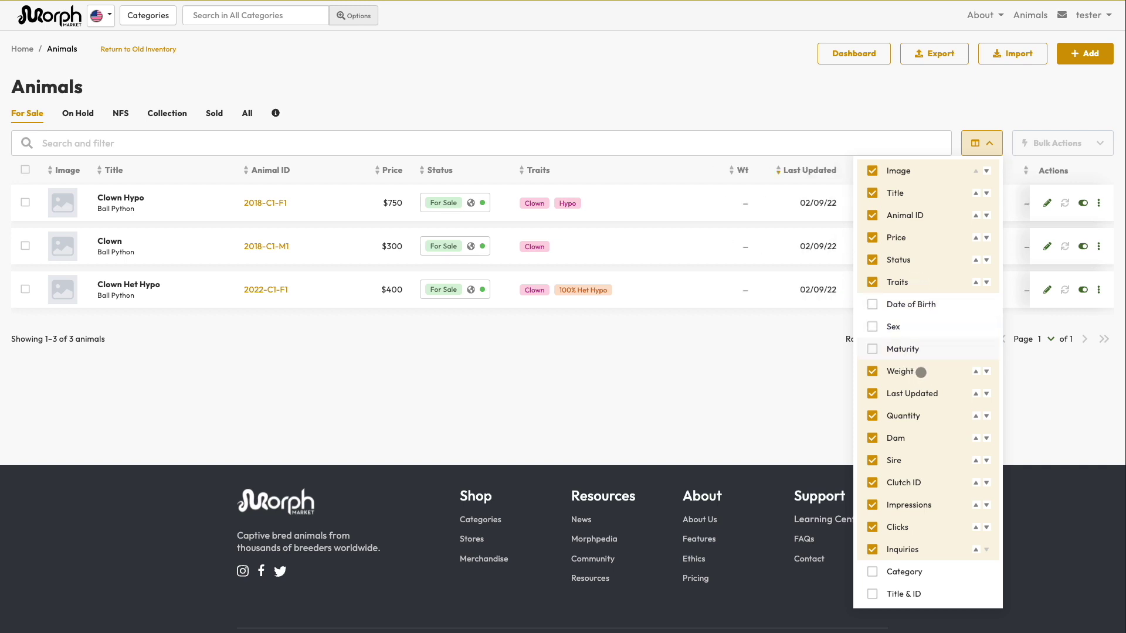
click(920, 372)
click(921, 393)
click(920, 415)
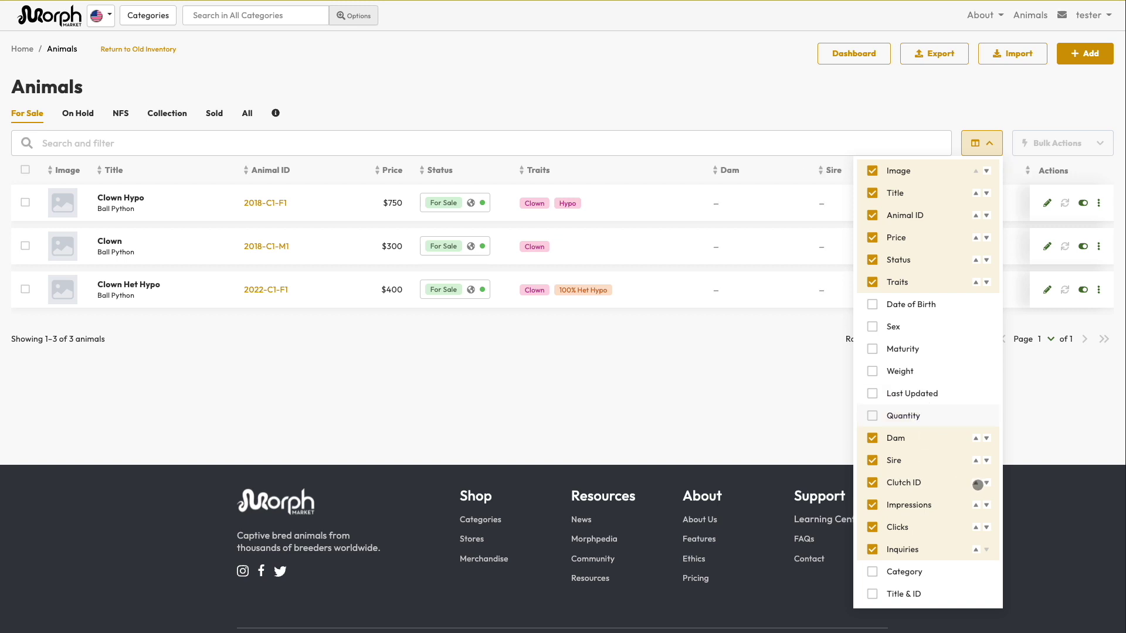
- Move Clutch ID up past Sire, Dam and Traits to sit ahead of Status
click(977, 484)
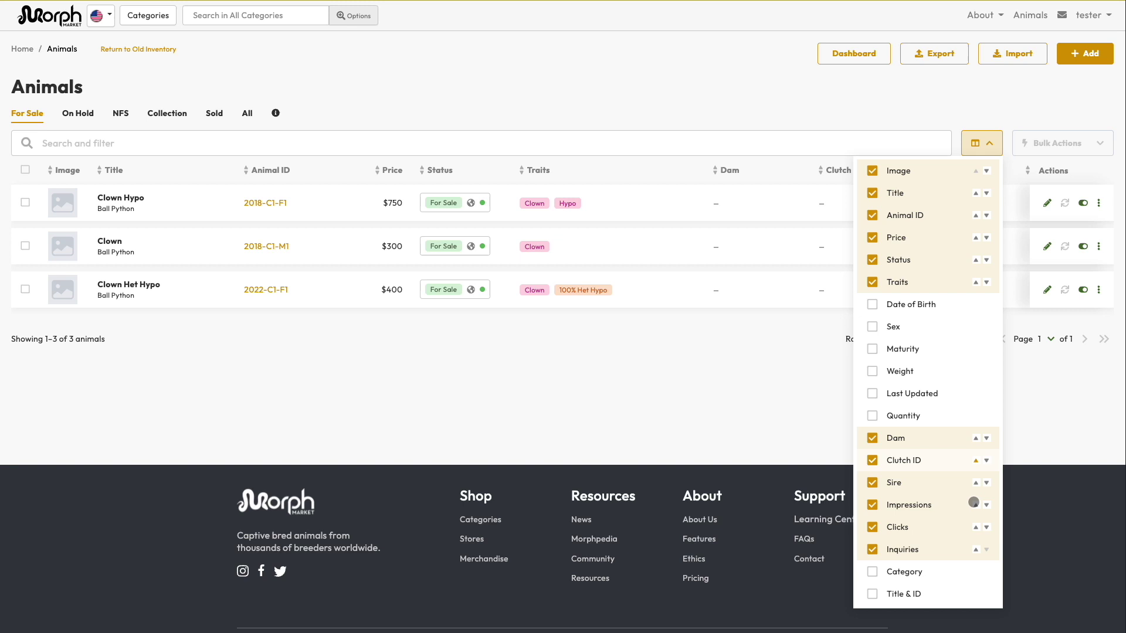
click(975, 460)
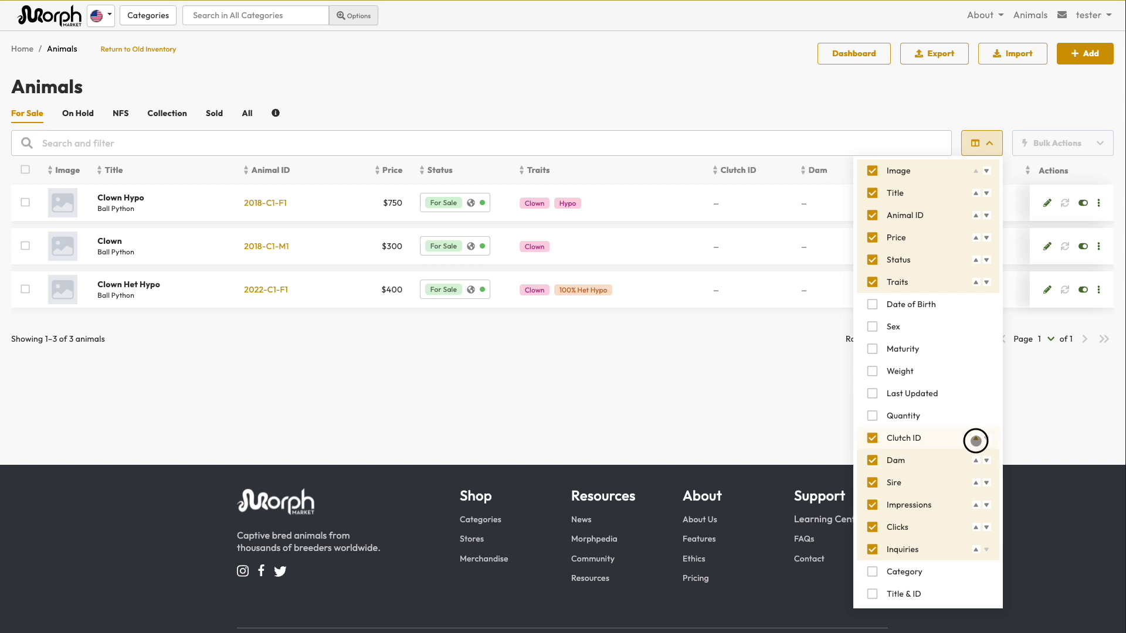
click(976, 439)
click(975, 282)
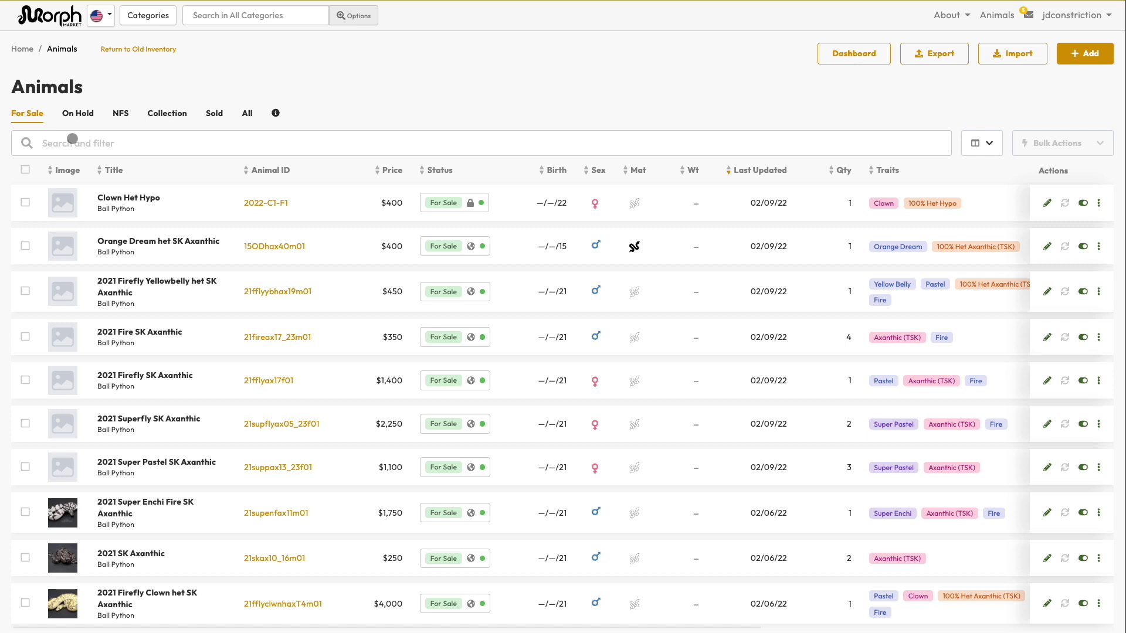
- Add keyword filters axanthic, sk and clown to the animal list
click(80, 143)
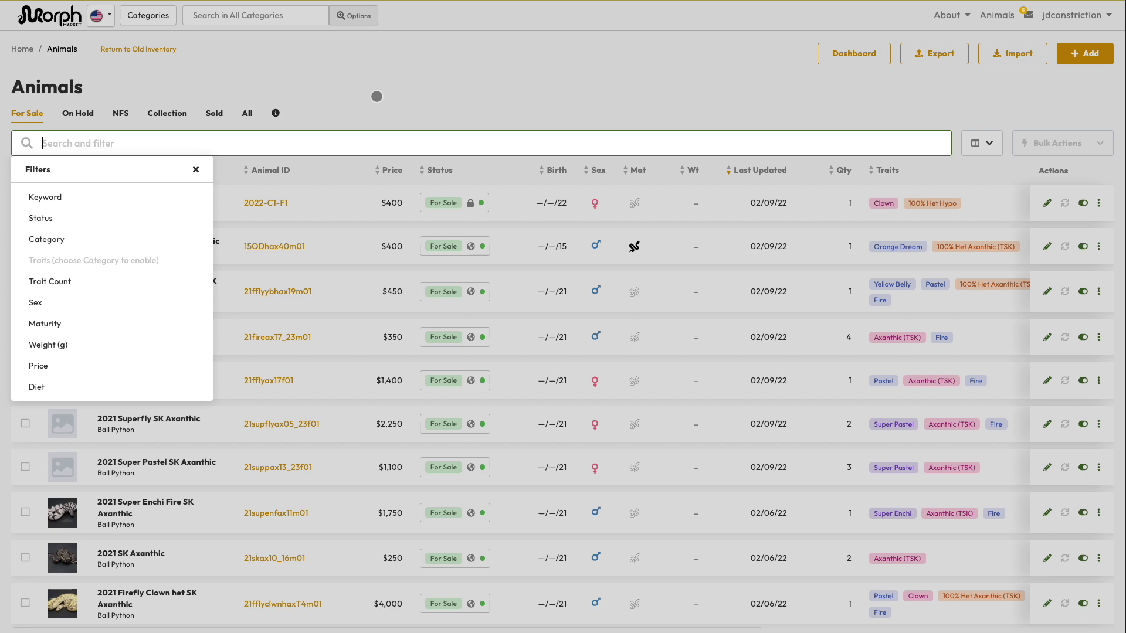
text(axanthic)
key(Return)
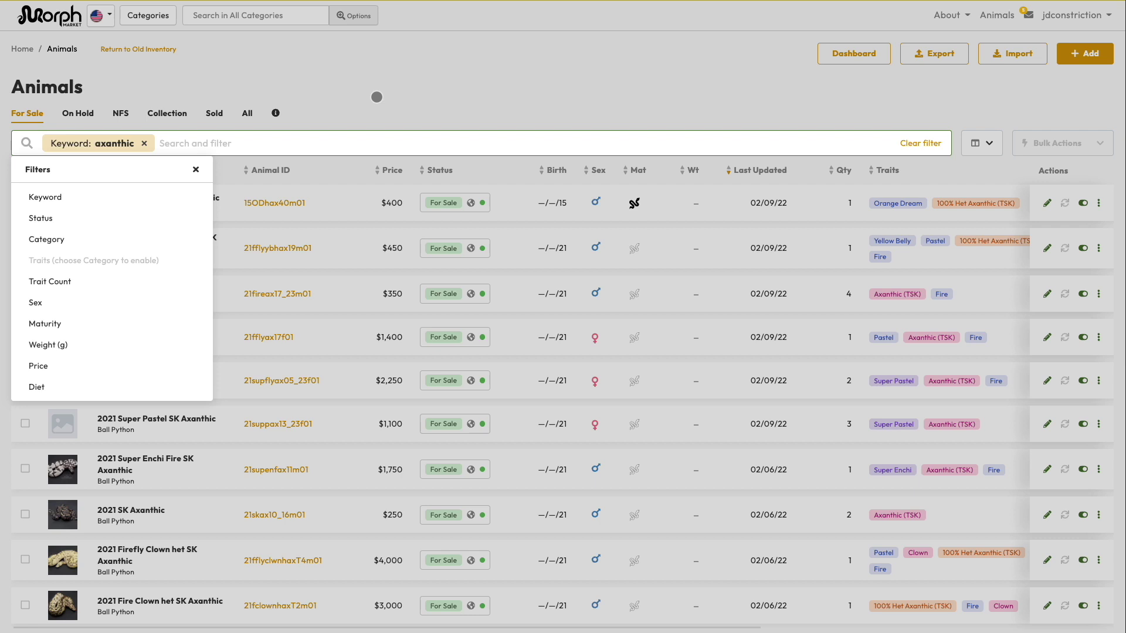
text(sk)
key(Return)
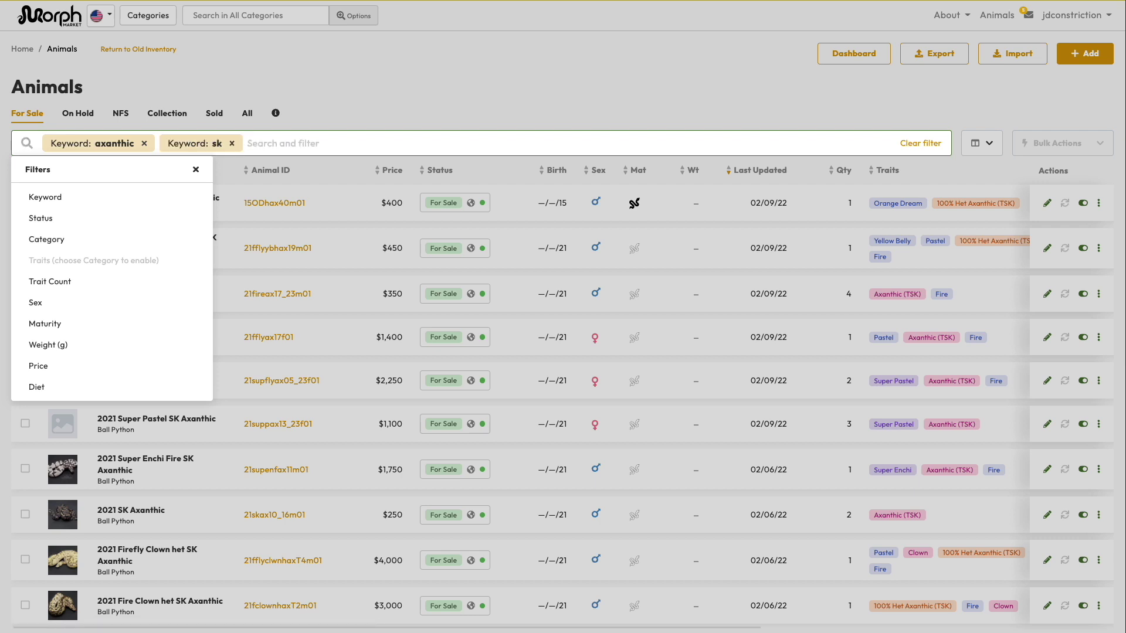
text(clown)
key(Return)
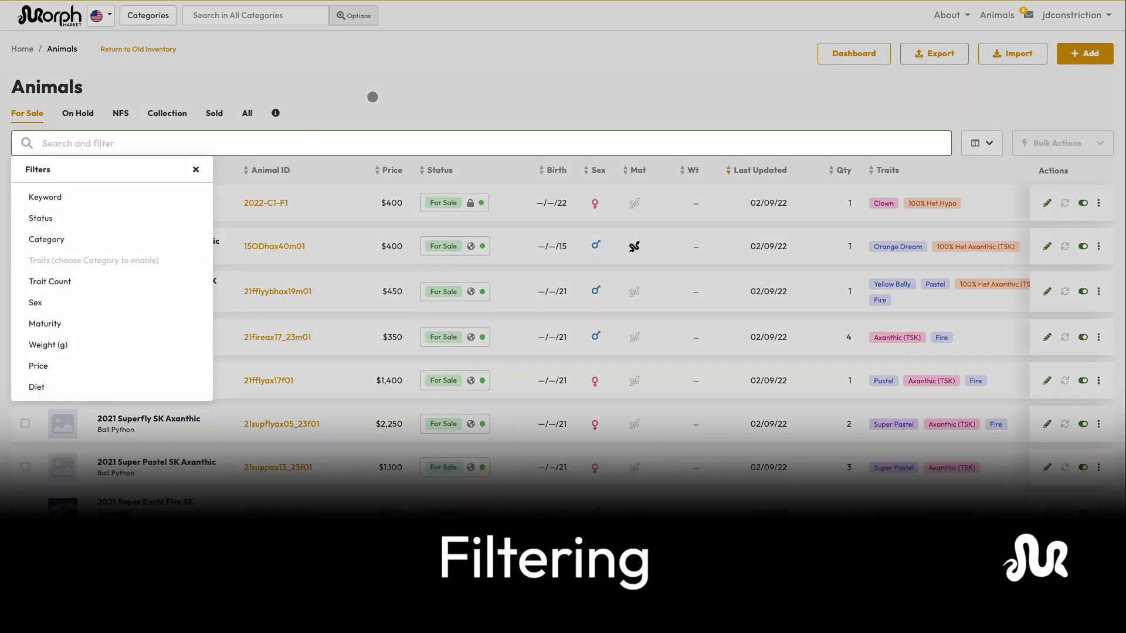
- Set a Trait Count filter with a range of 1 to 3
click(68, 283)
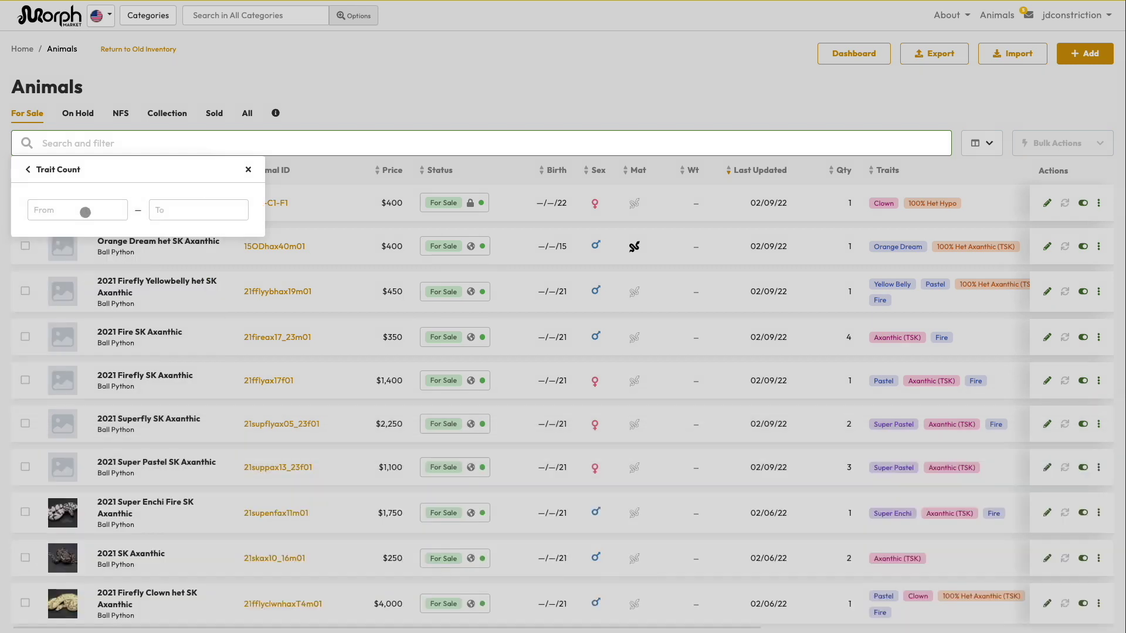
click(85, 213)
text(1)
key(Tab)
text(3)
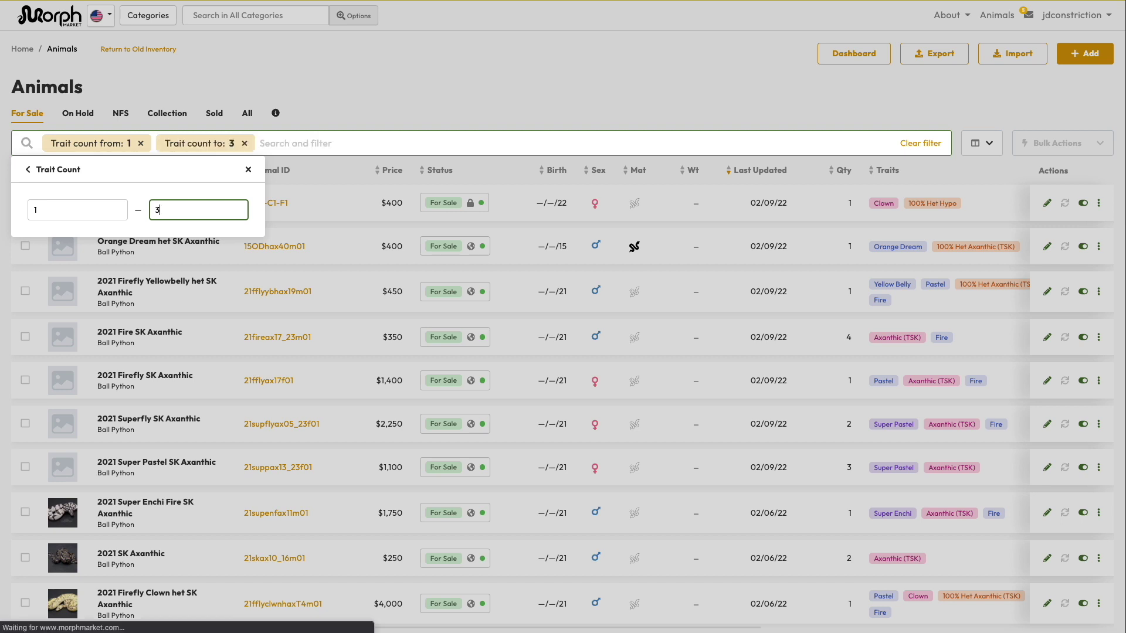
click(342, 111)
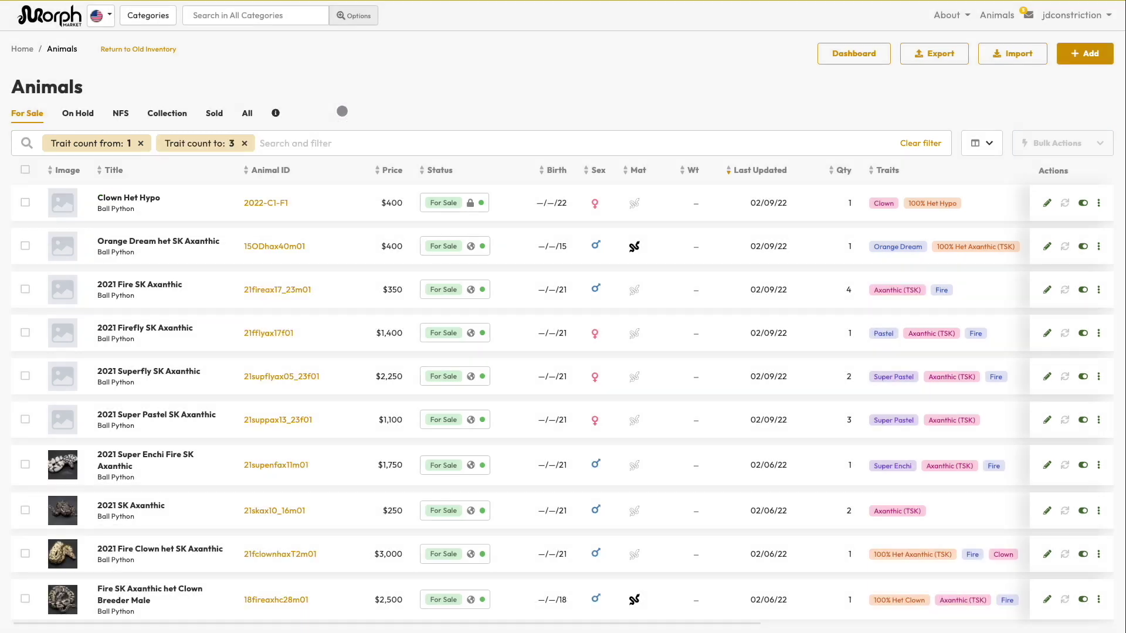
- Remove the upper trait count limit, then re-set the trait count to 1
click(195, 145)
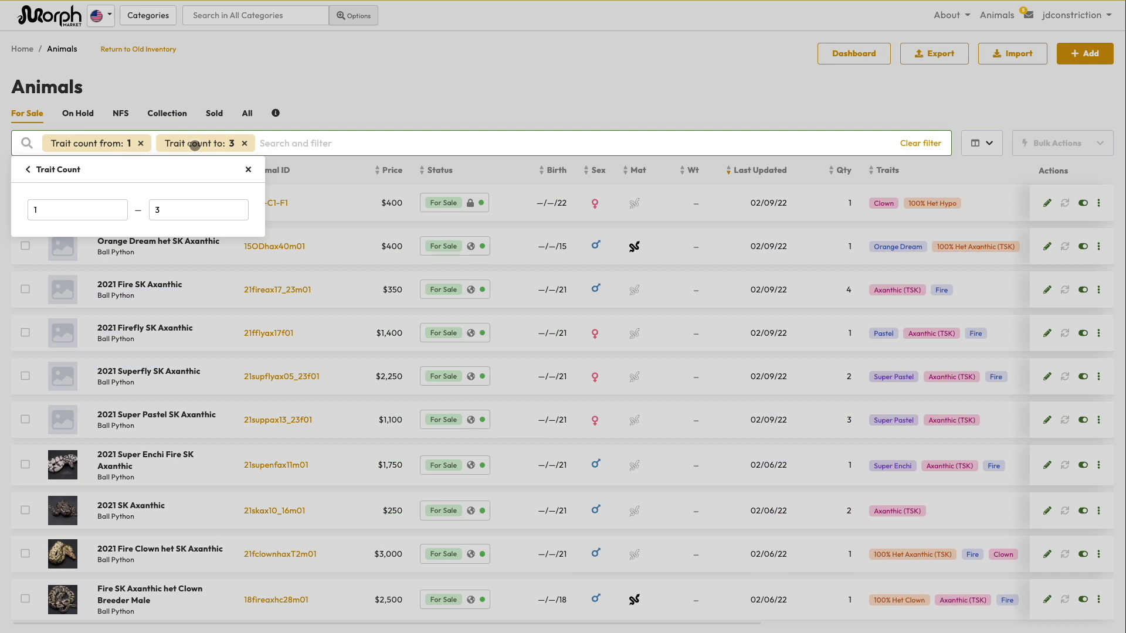
click(240, 94)
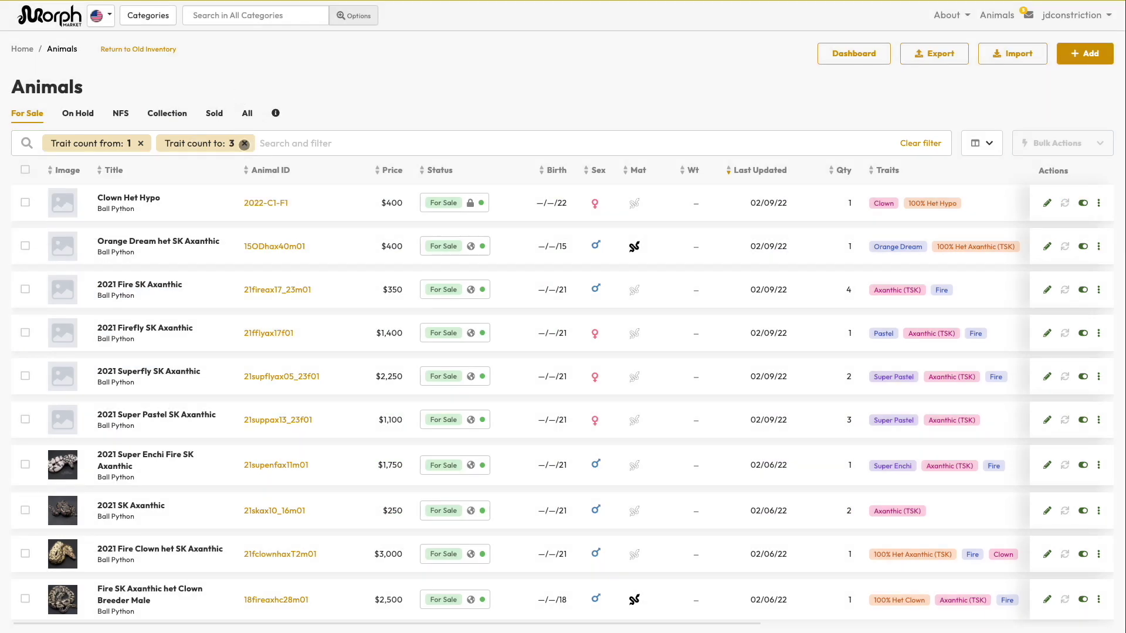
click(244, 144)
click(191, 154)
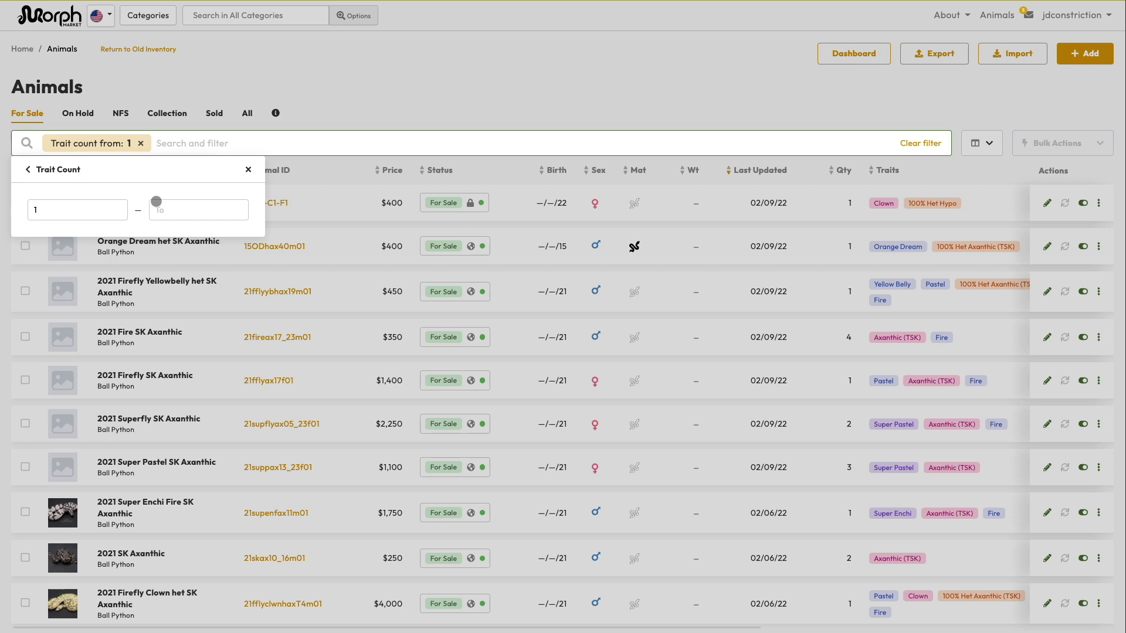
click(157, 210)
text(1)
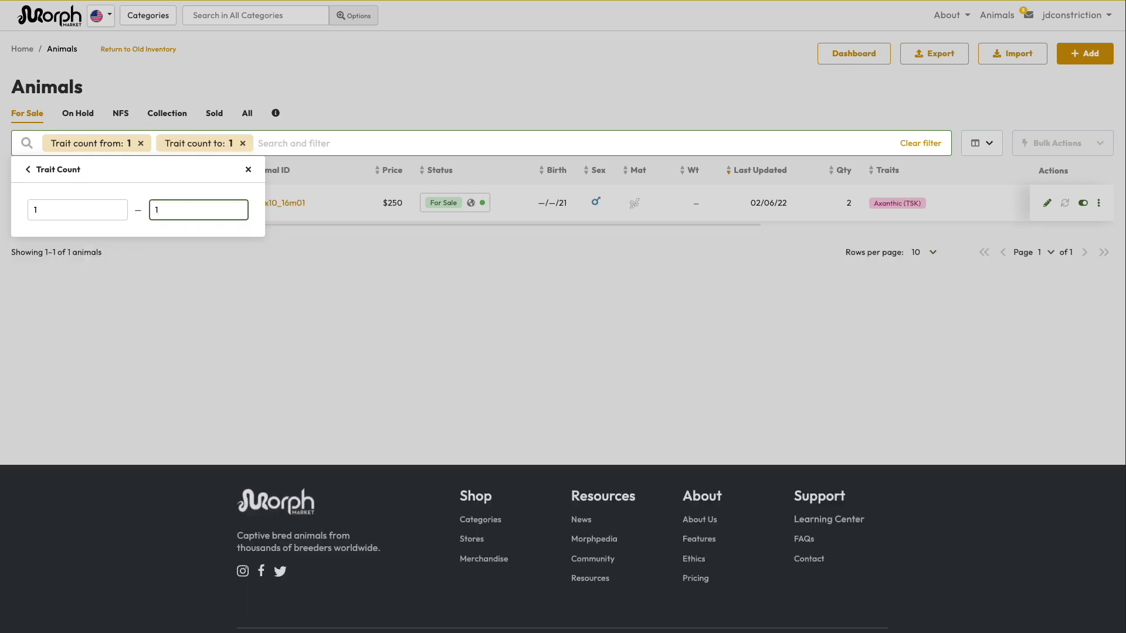
click(224, 303)
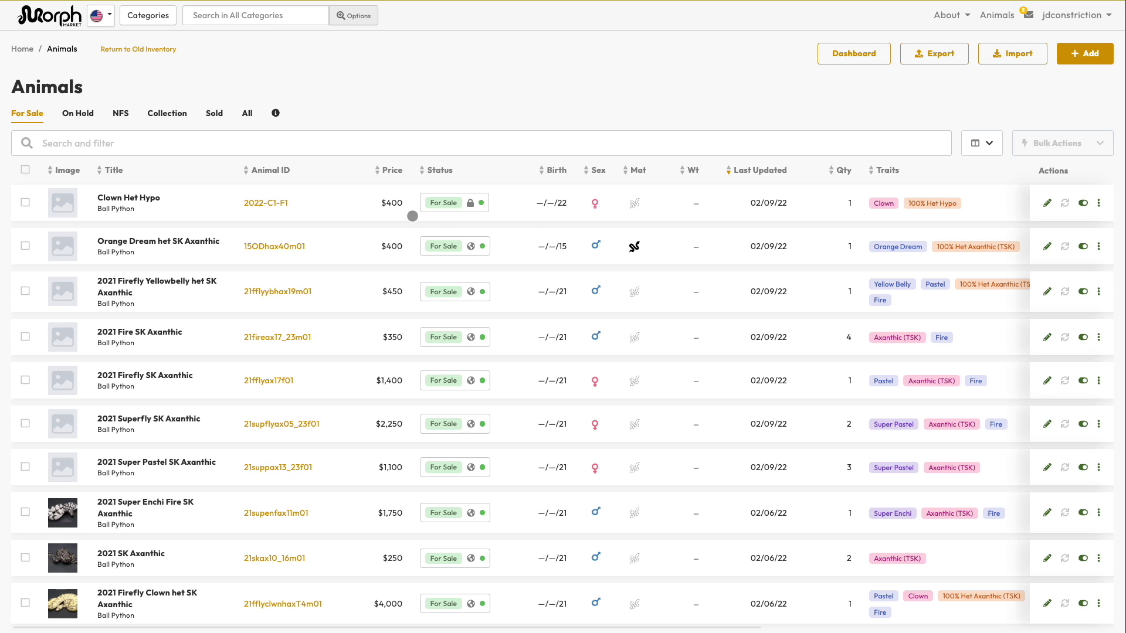
- Sort by Animal ID ascending then descending, and finally sort the list by Image
click(270, 170)
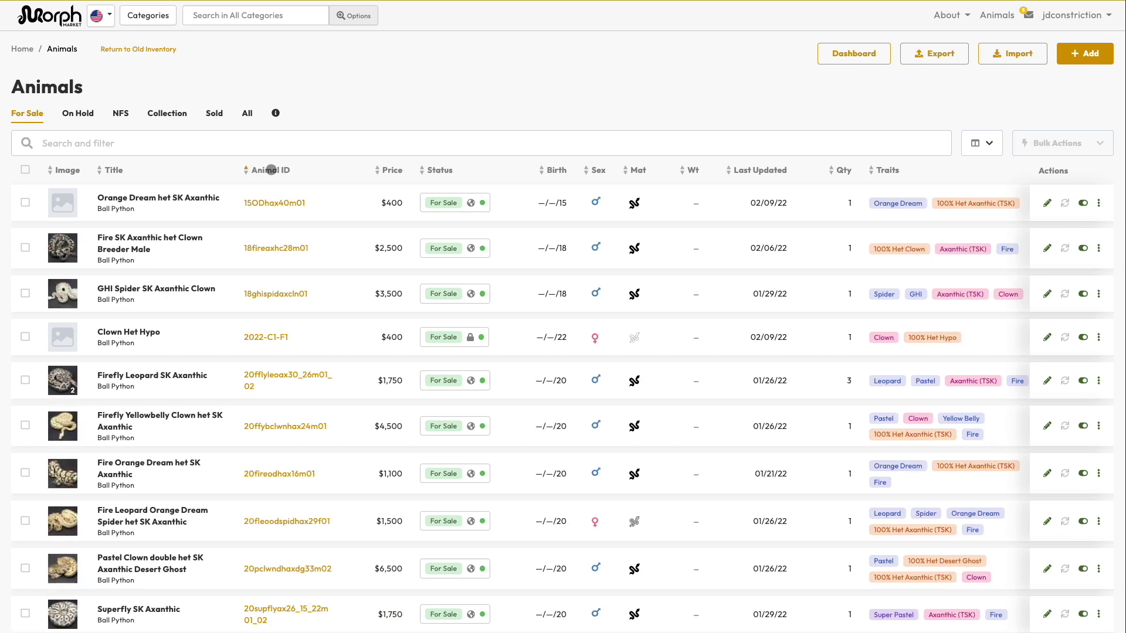
click(271, 170)
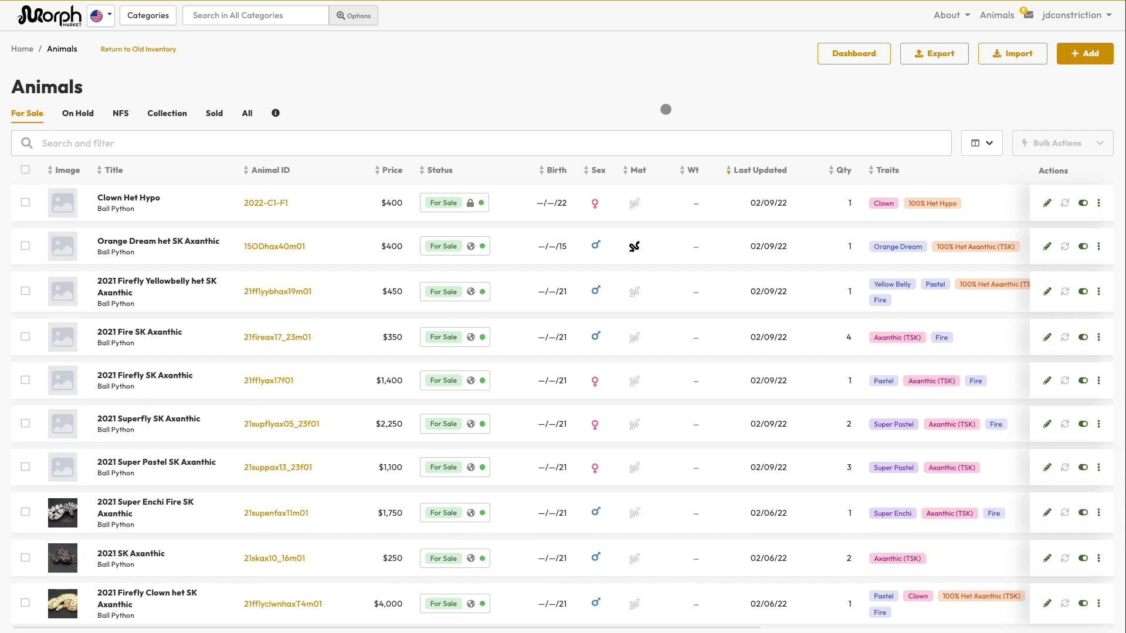
click(66, 171)
scroll(181, 331, down, 2)
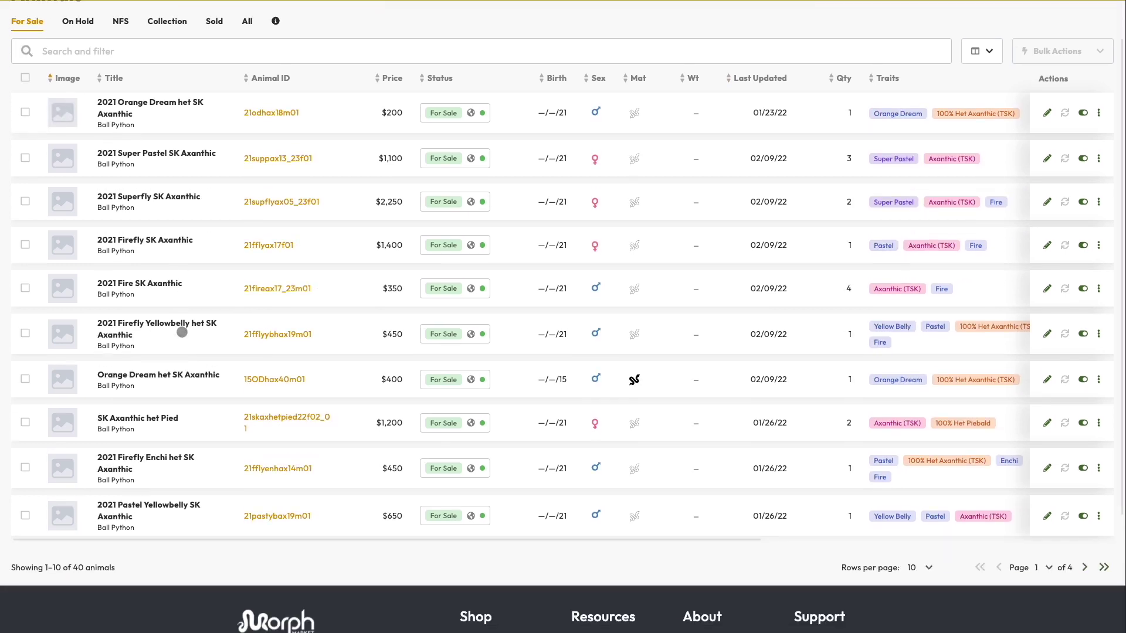
scroll(517, 426, up, 2)
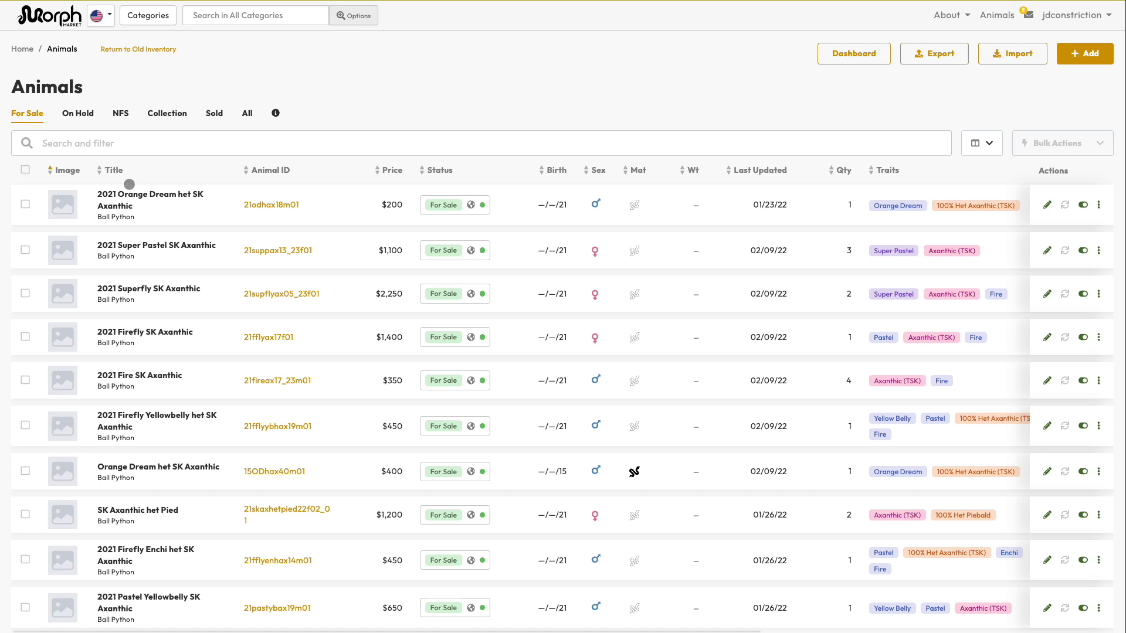
click(63, 146)
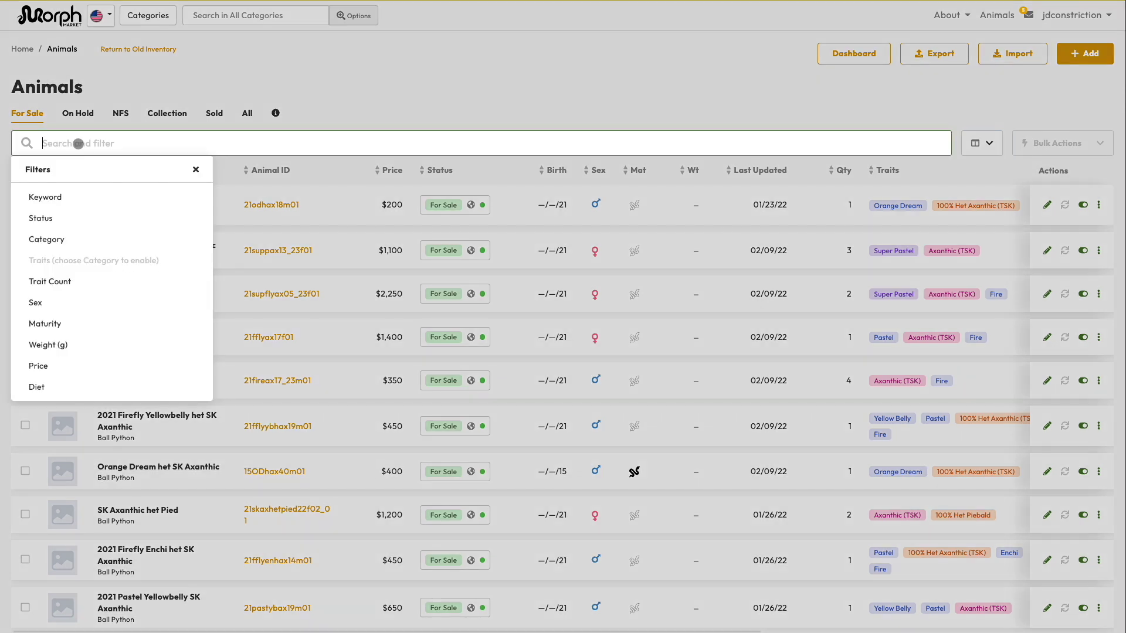
click(54, 218)
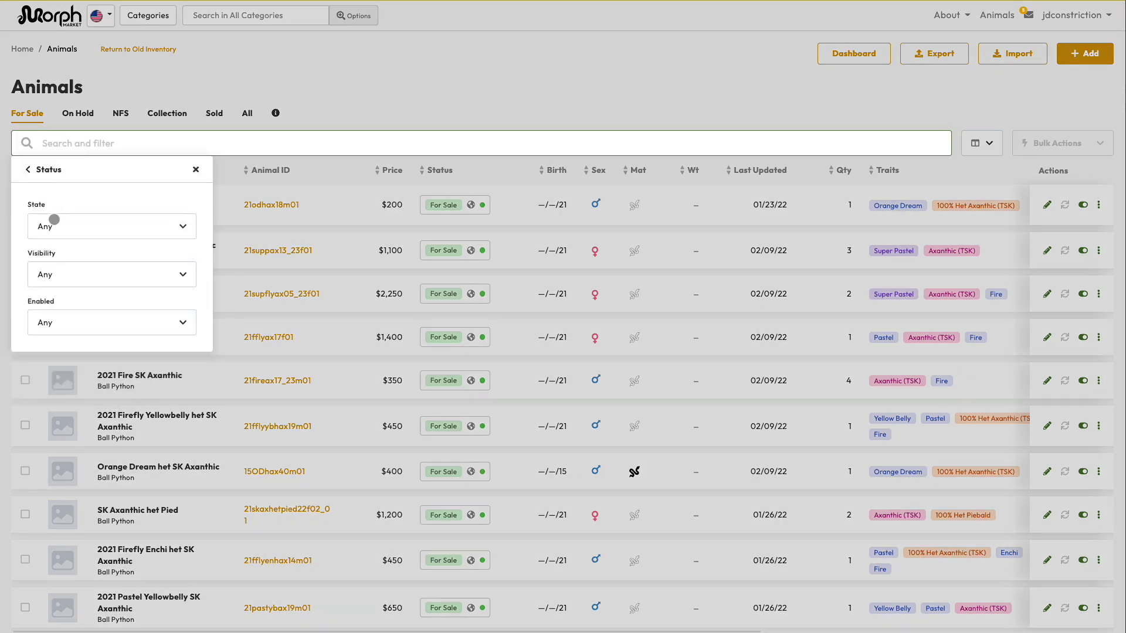
click(84, 230)
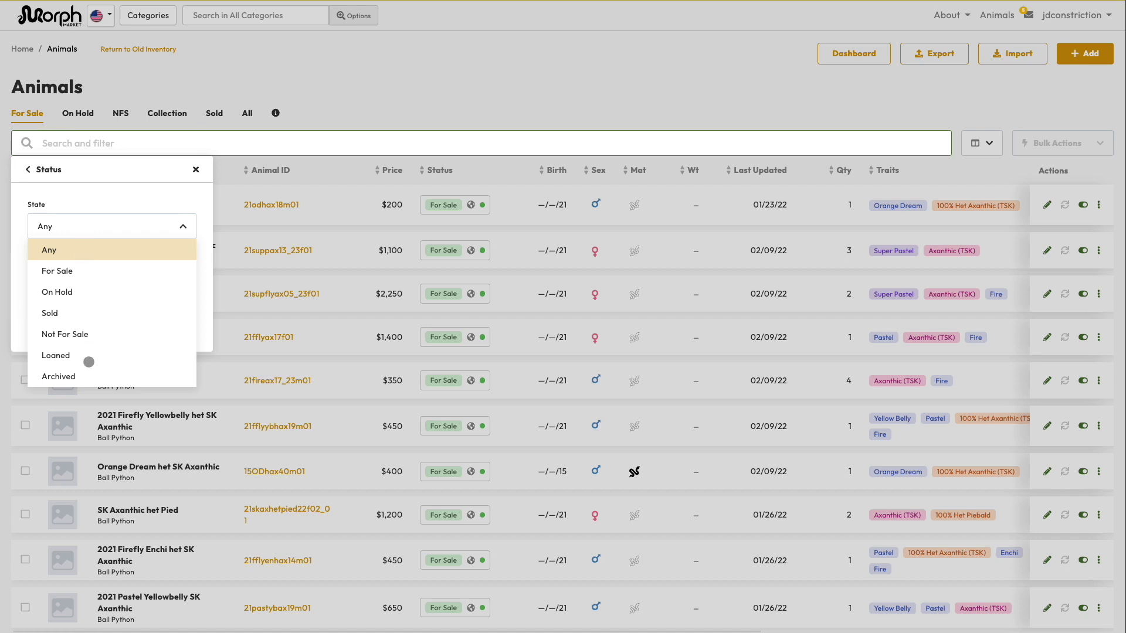
click(134, 196)
click(101, 281)
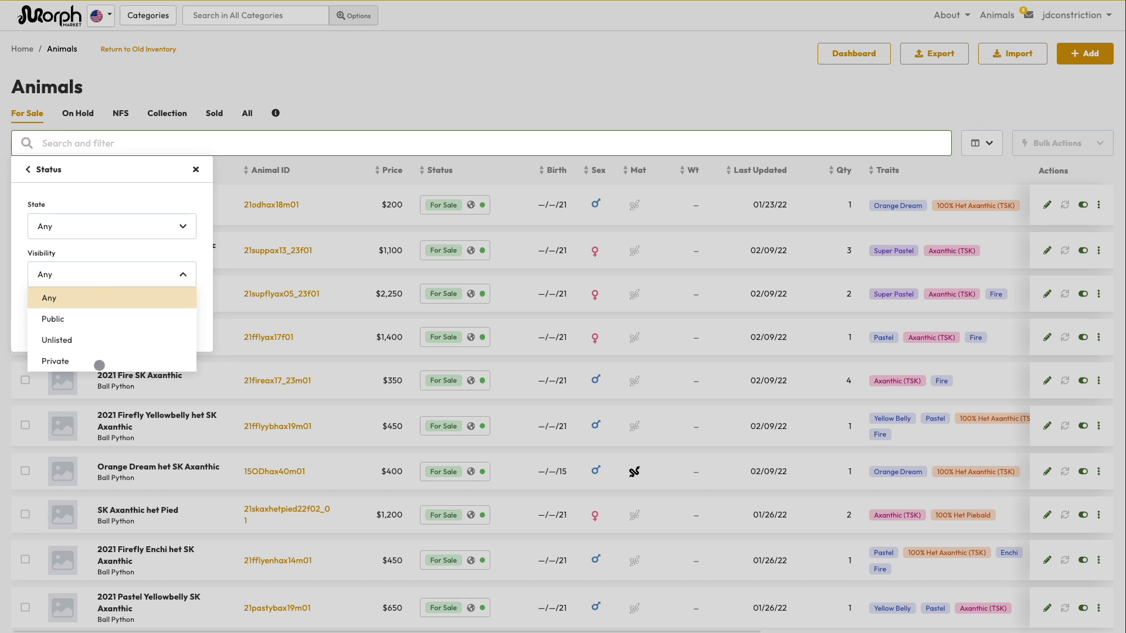
click(123, 245)
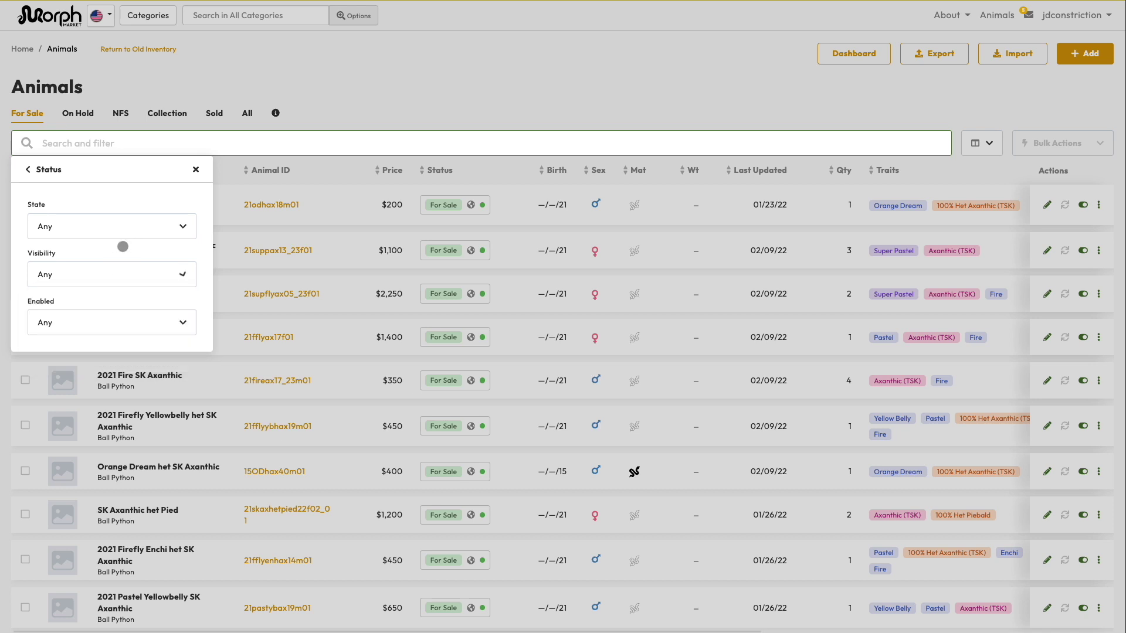
click(107, 322)
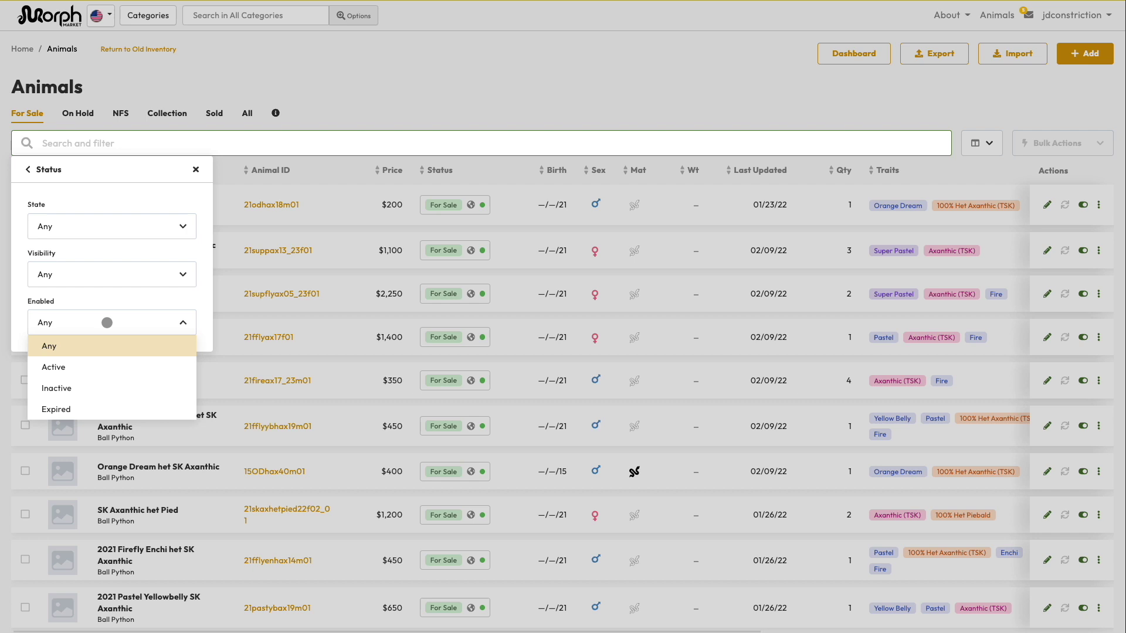
click(466, 102)
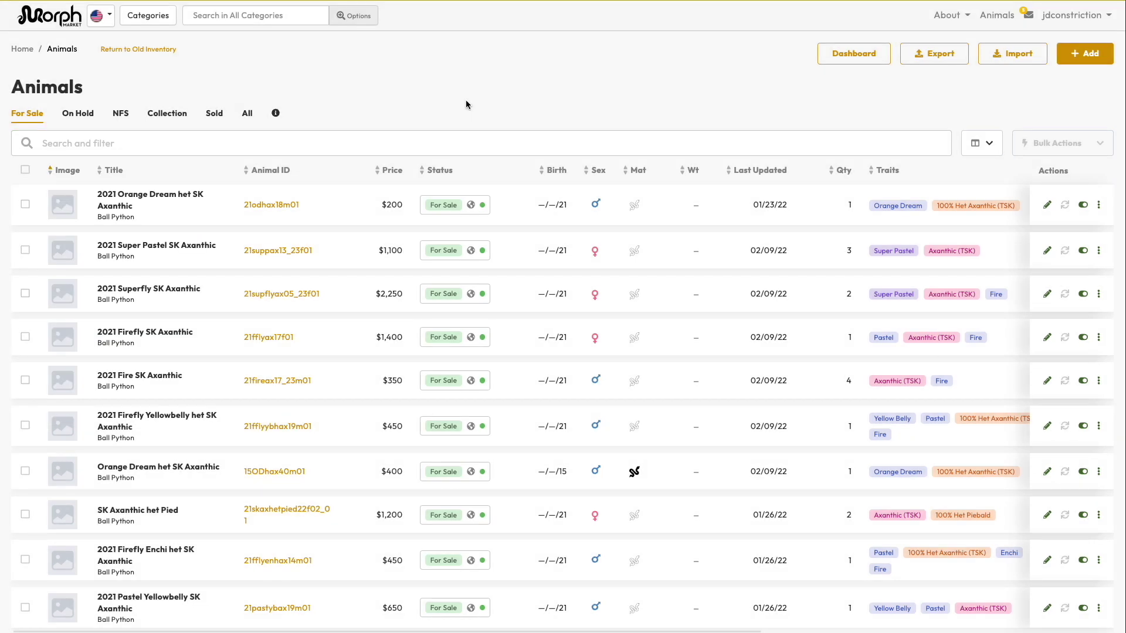
- Browse the On Hold, NFS and Collection tabs, then show All animals including sold ones
click(86, 116)
click(123, 115)
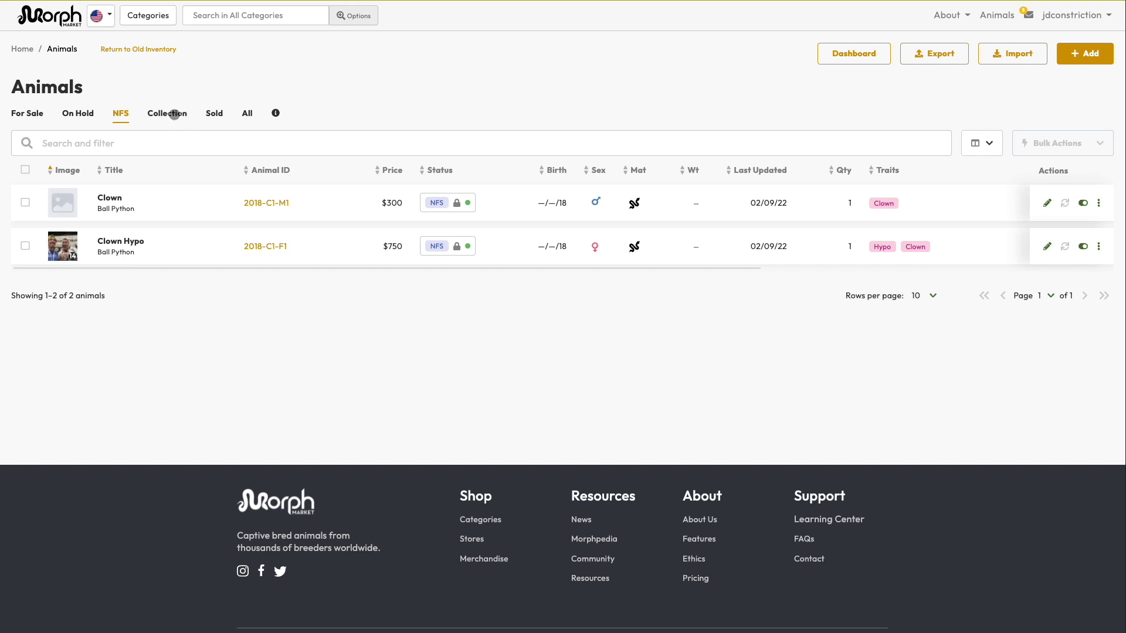
click(174, 114)
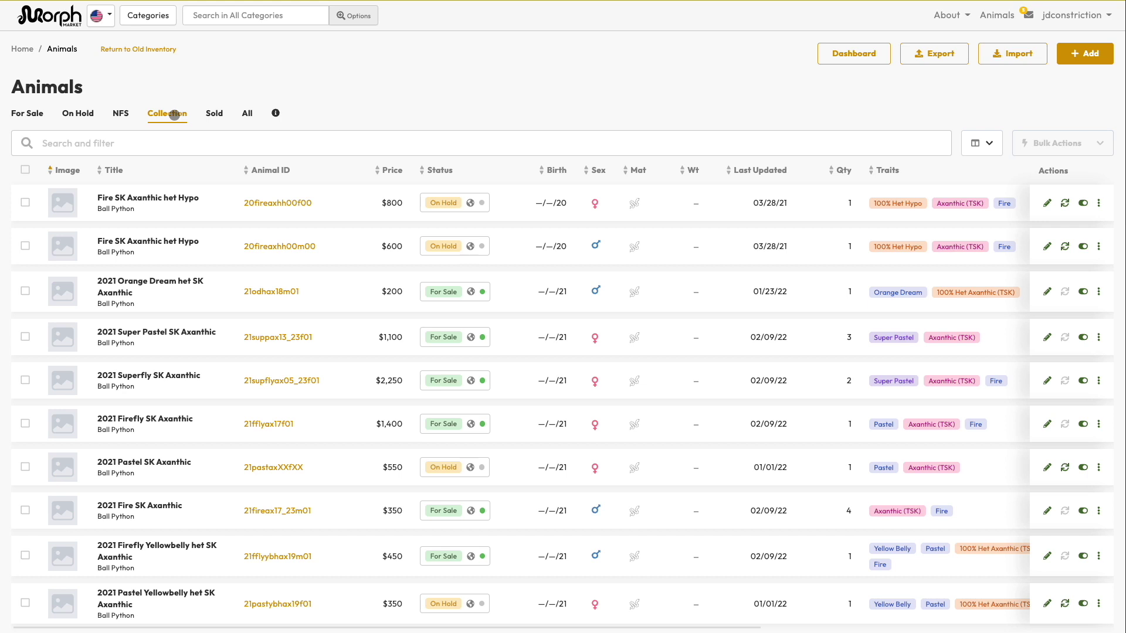
click(247, 114)
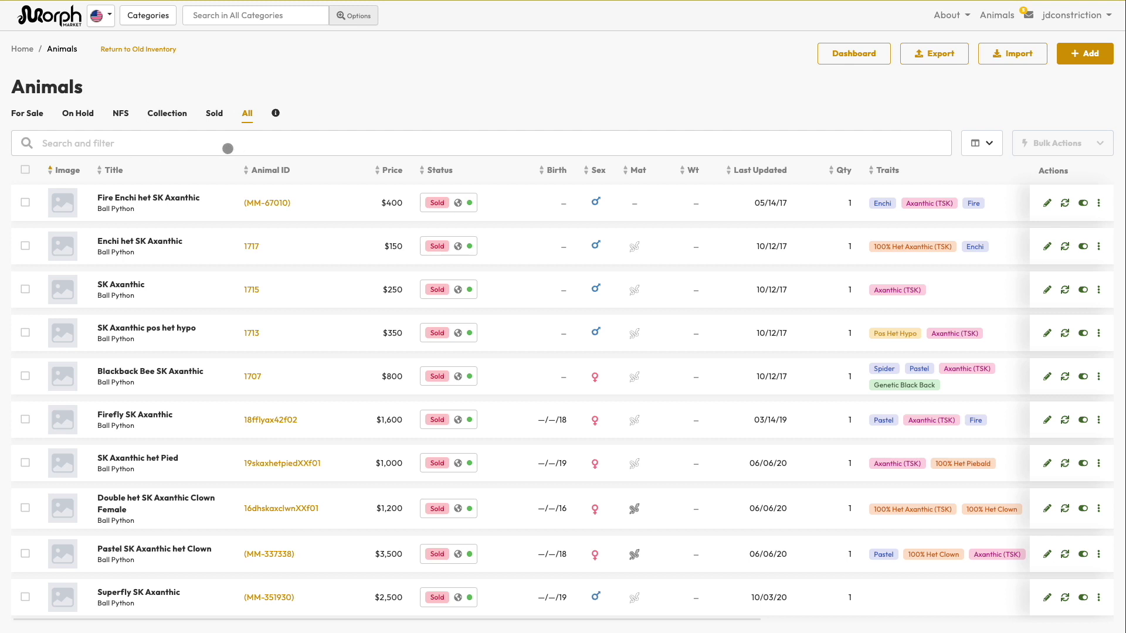
click(174, 146)
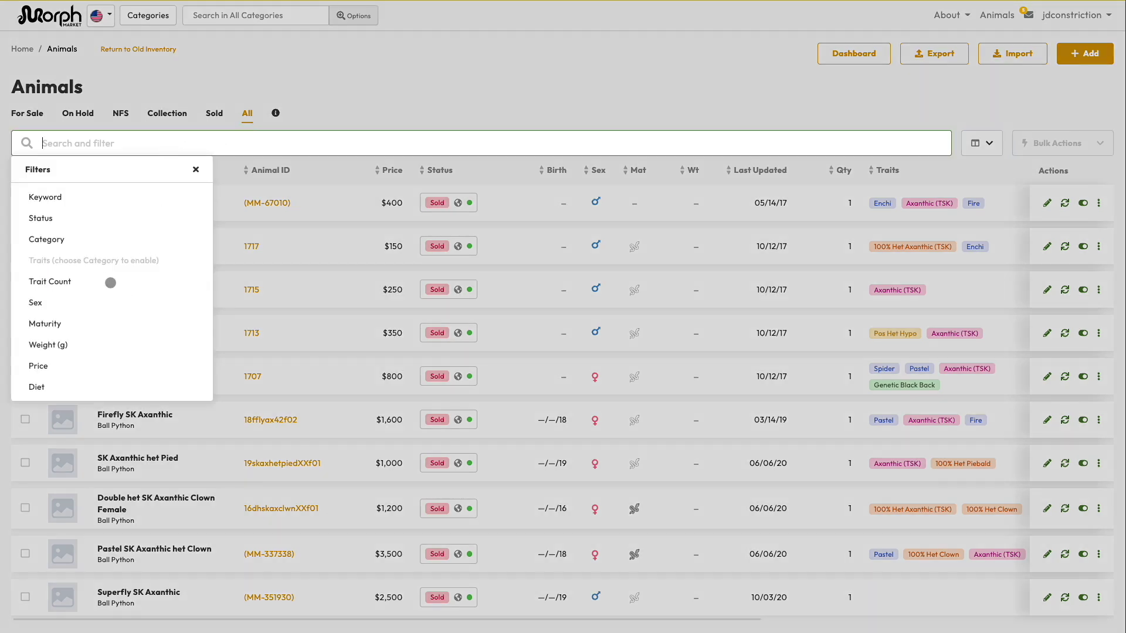
- Close the Filters dropdown over the animal list
click(323, 98)
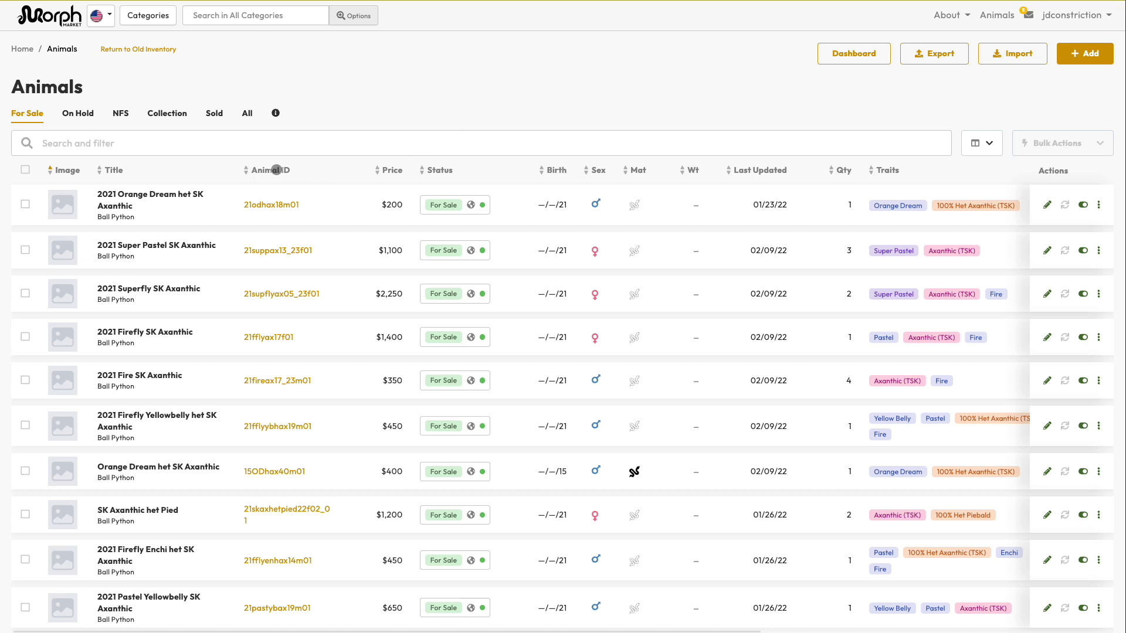
- Sort by Animal ID, set Orange Dream's weight to 100 g, then clear it
click(276, 170)
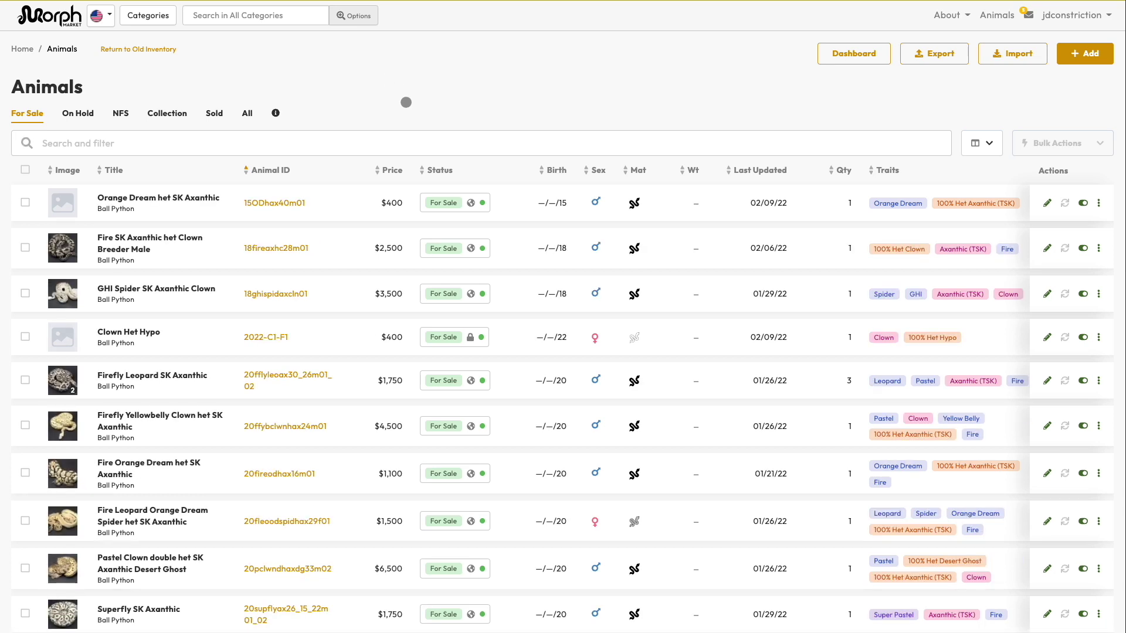
click(696, 204)
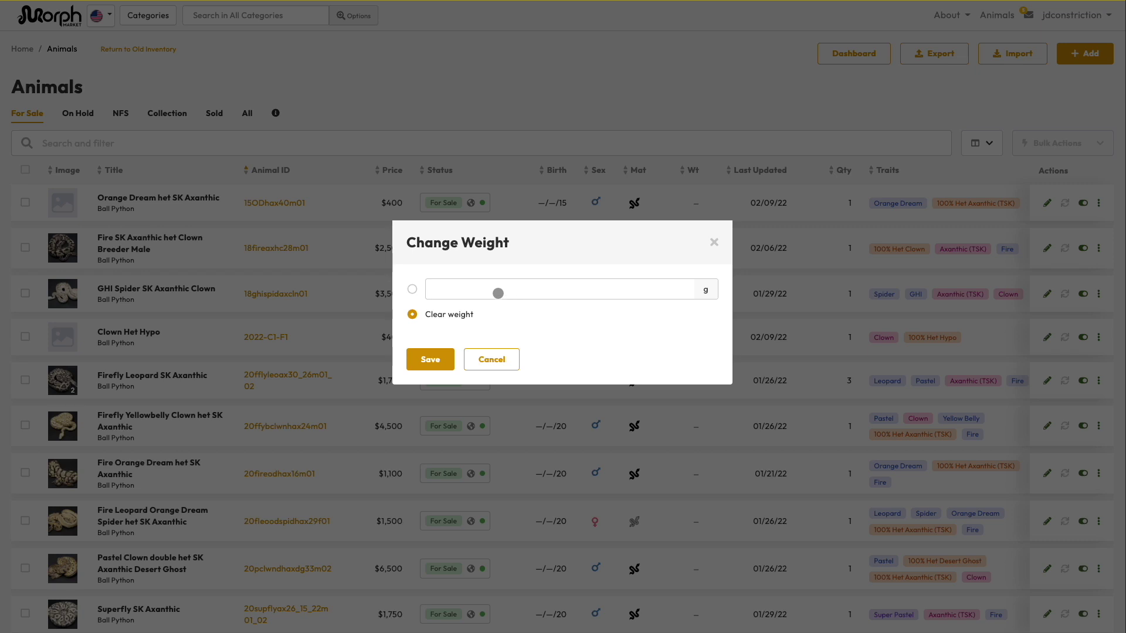
text(100)
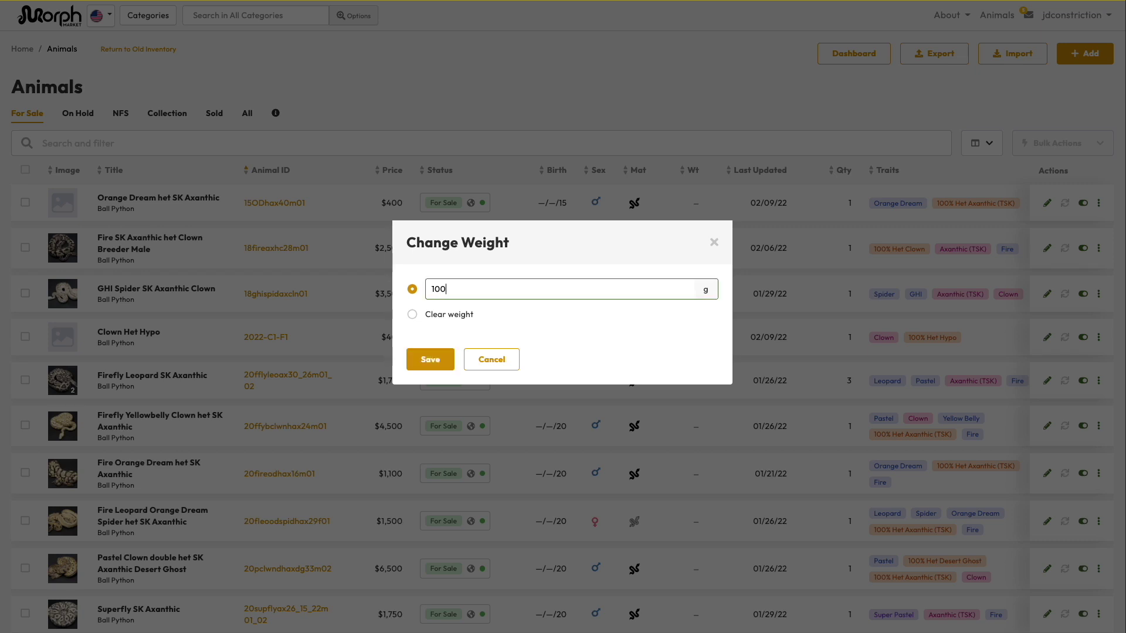
click(439, 354)
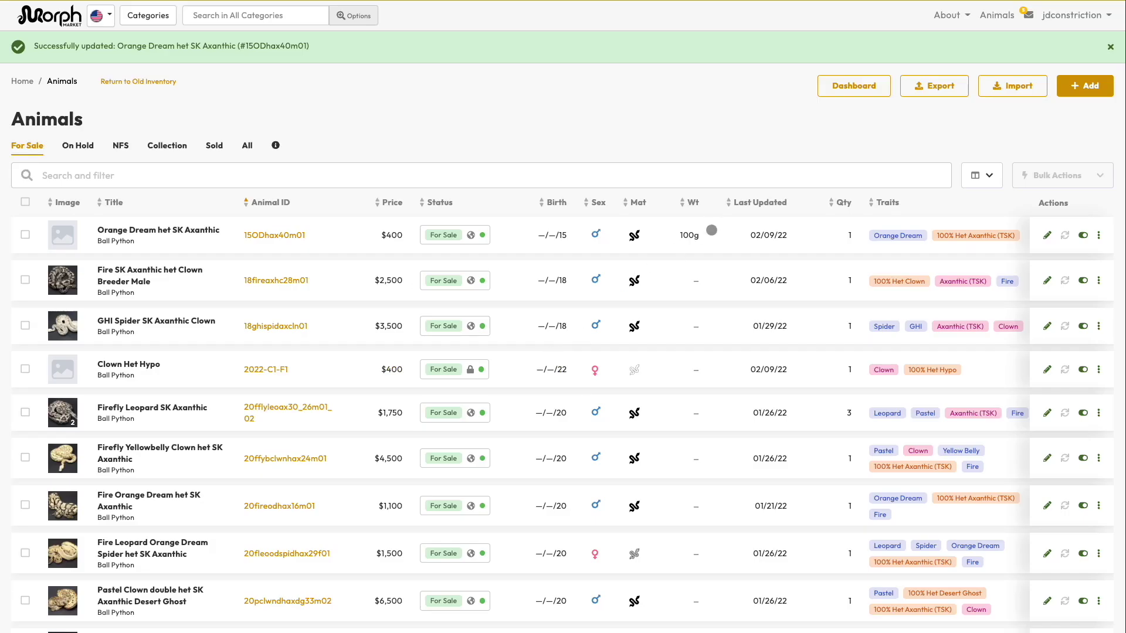
click(682, 236)
click(418, 314)
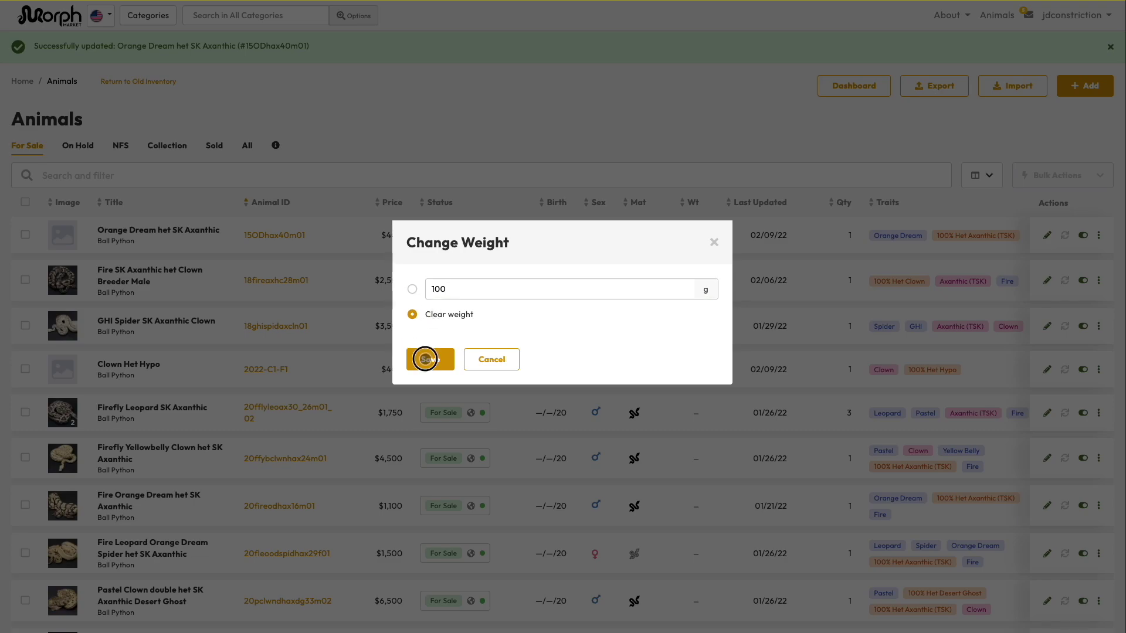
click(428, 358)
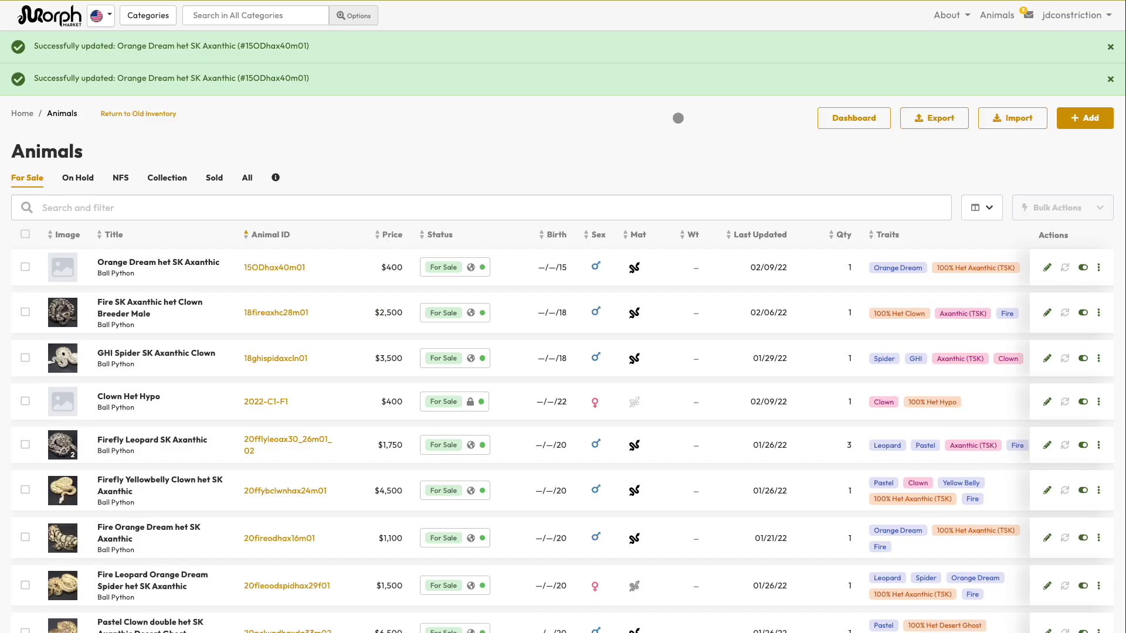
- Review Orange Dream's listing states in Change Status and cancel, leaving it For Sale
click(466, 268)
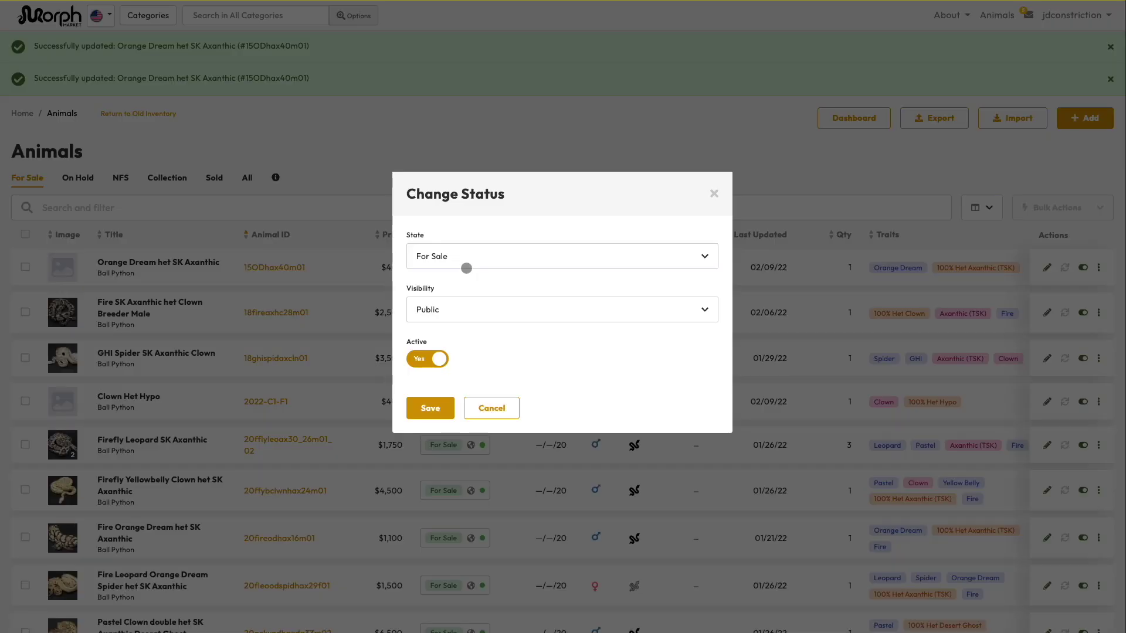
click(467, 255)
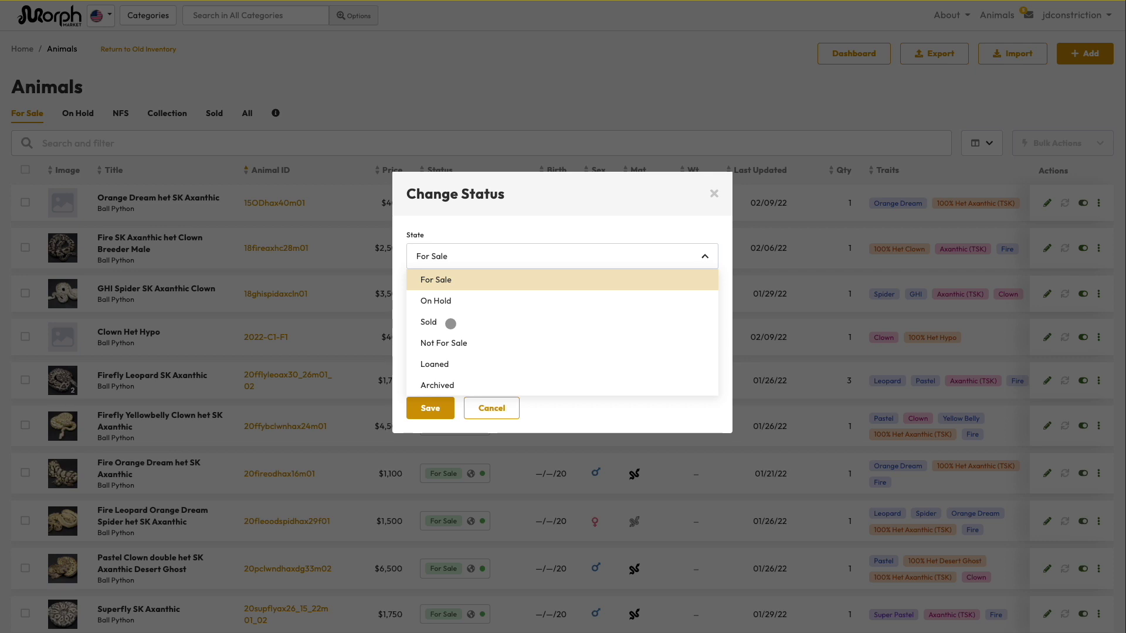
click(589, 417)
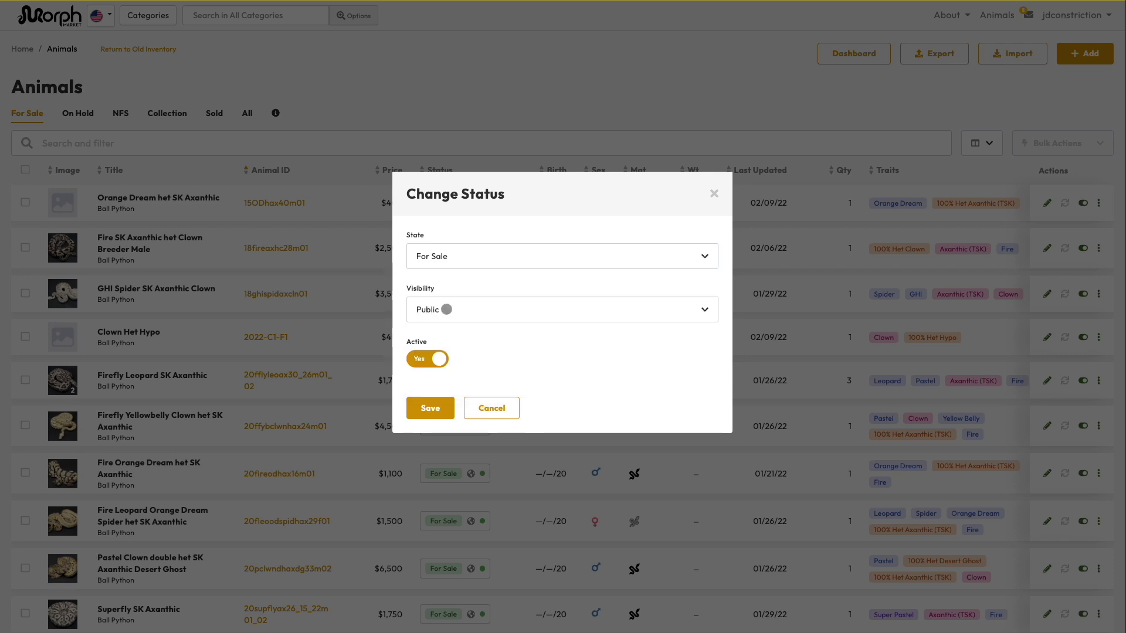
click(498, 409)
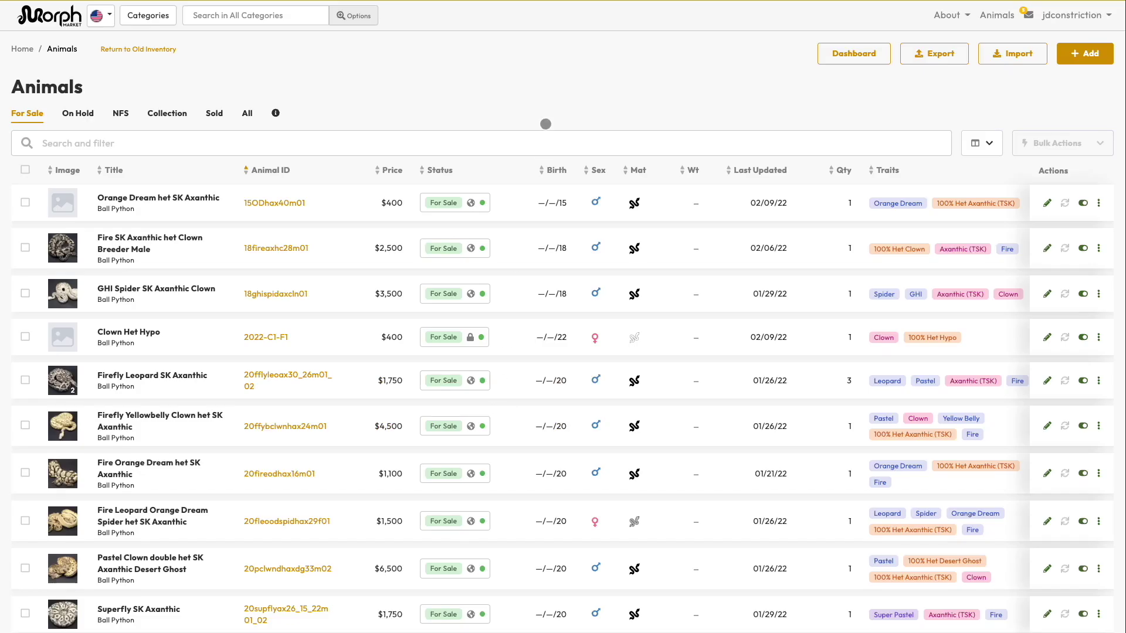
- Show the NFS animals and upload four photos to the Clown Hypo listing
click(120, 114)
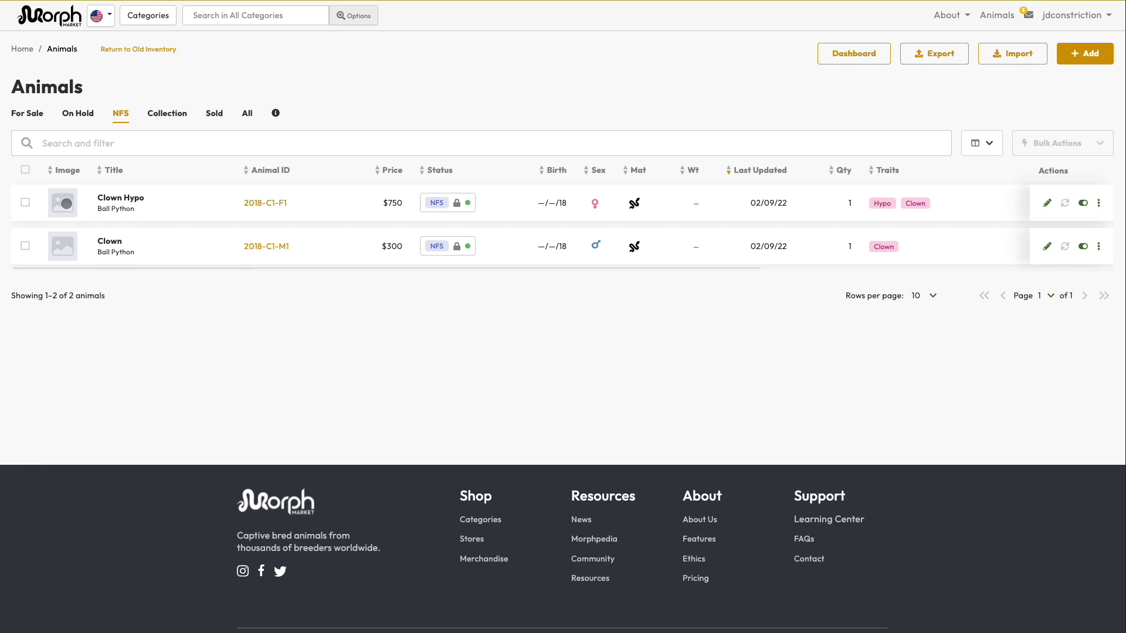
click(65, 202)
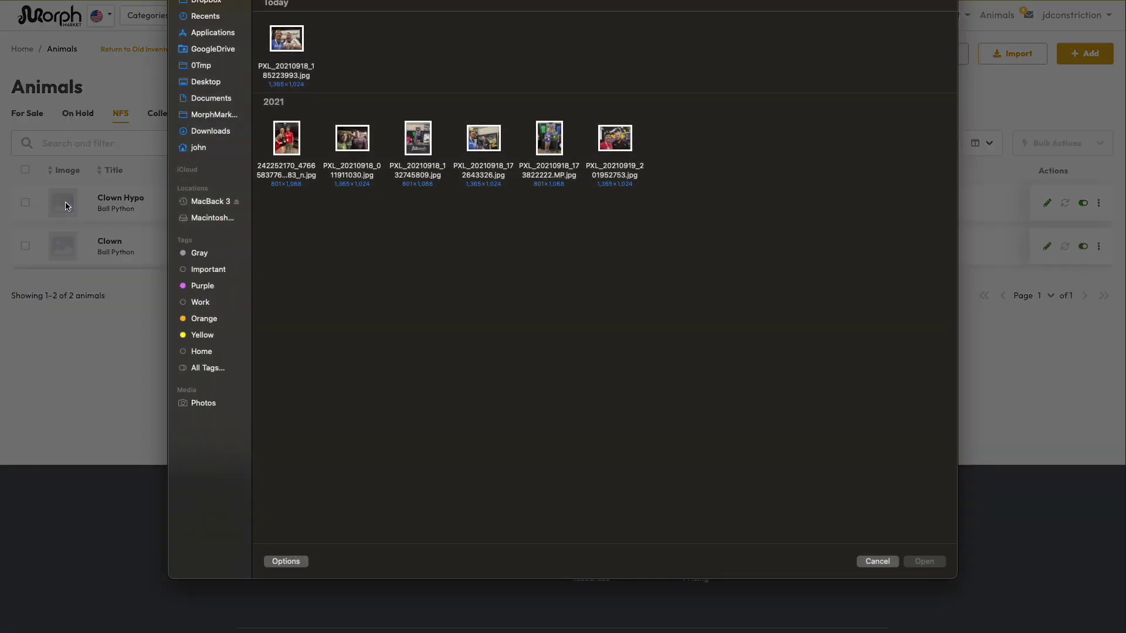
double_click(287, 44)
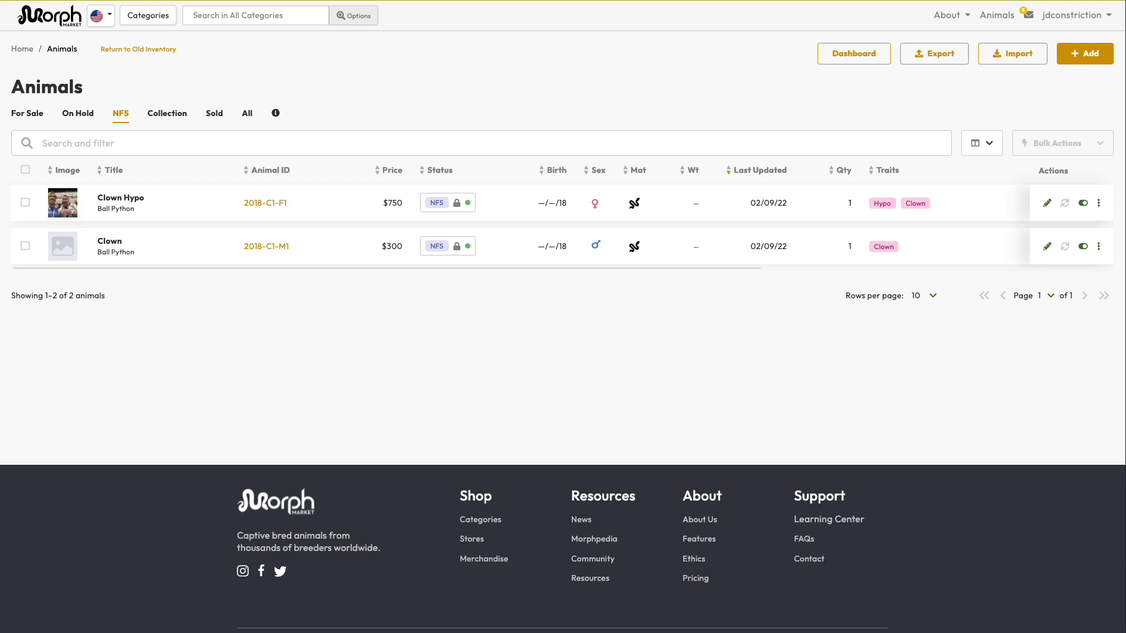
drag(1125, 329, 974, 357)
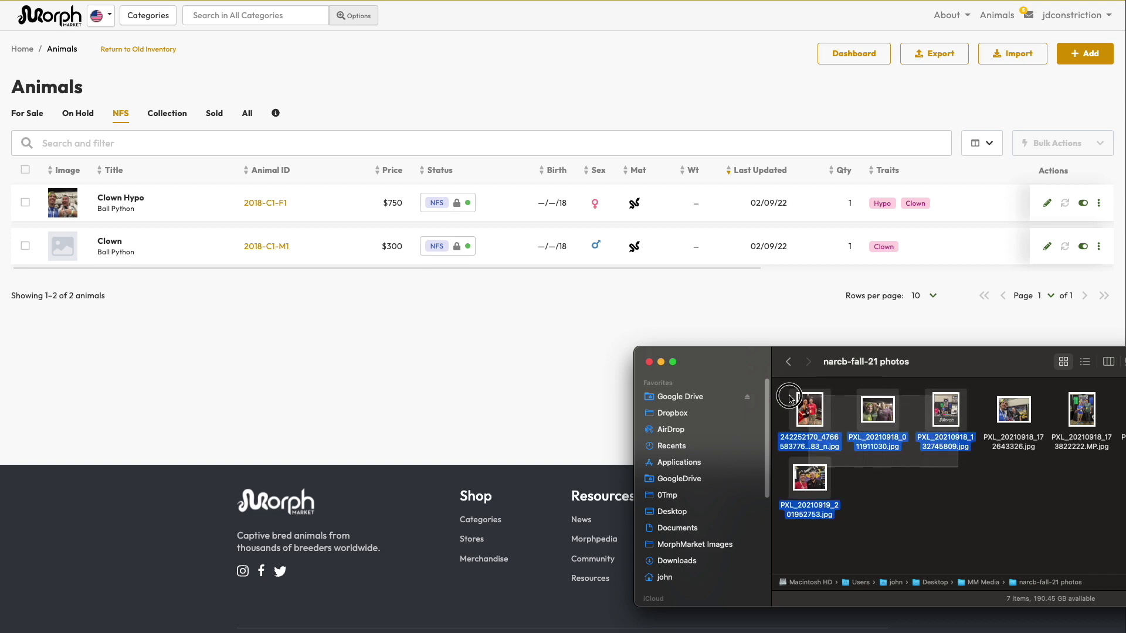
mouse_move(959, 469)
mouse_down()
mouse_move(822, 412)
mouse_move(182, 208)
mouse_up()
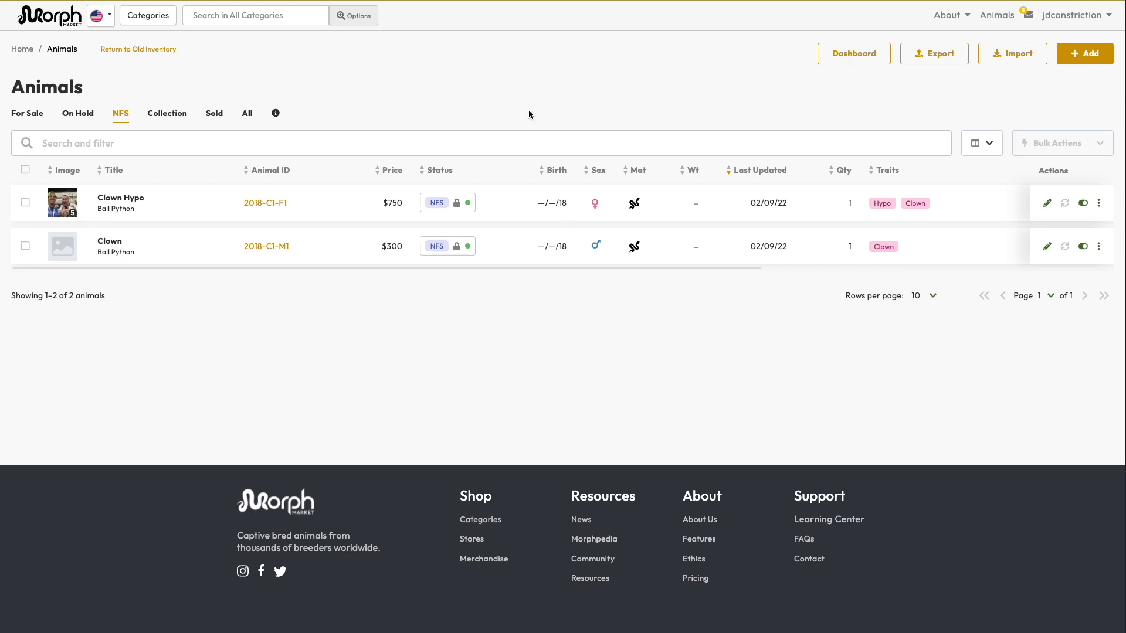
- On For Sale, tick the Clown Het Hypo, Firefly Yellowbelly and Fire SK Axanthic rows
click(38, 115)
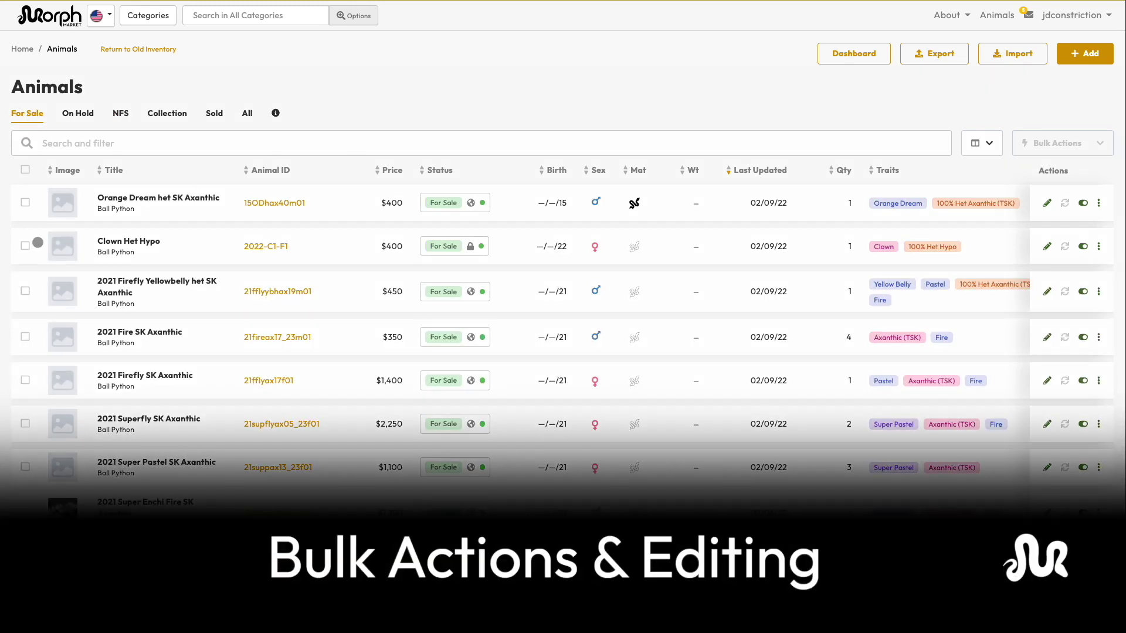
click(25, 246)
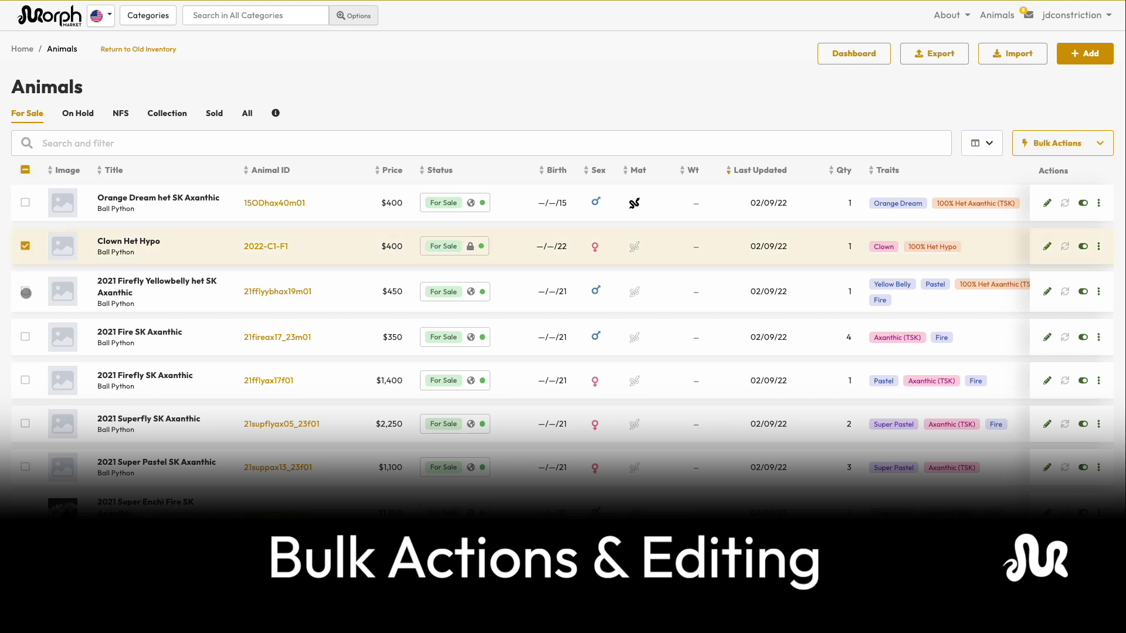
click(25, 291)
click(25, 335)
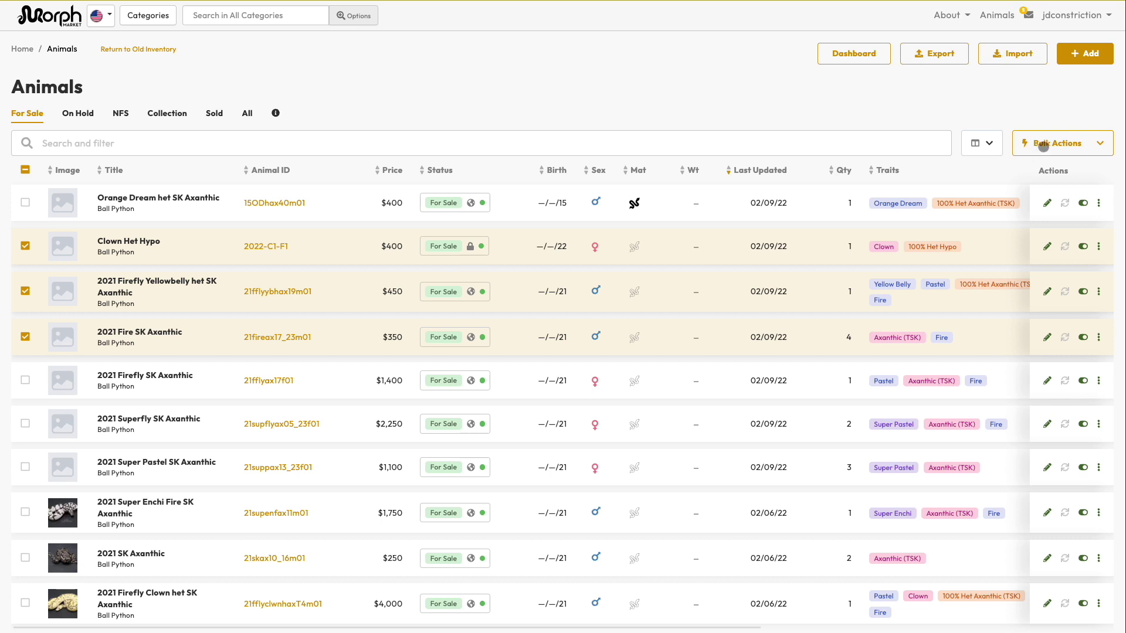
click(1043, 146)
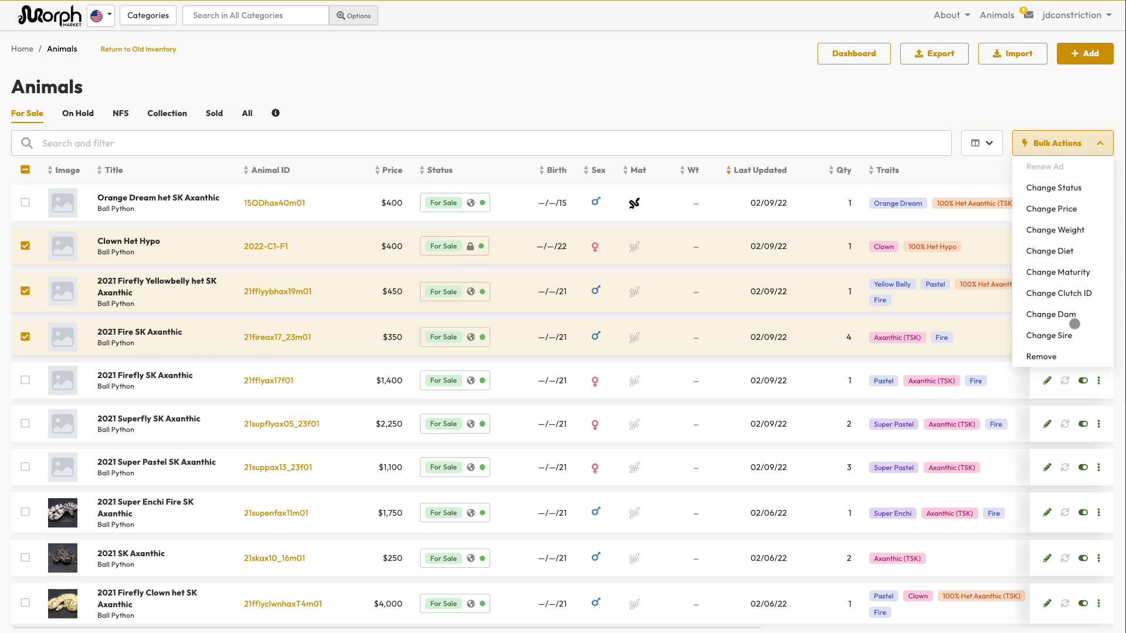
- Select every row on the page, then extend the selection to all 40 matches
click(31, 173)
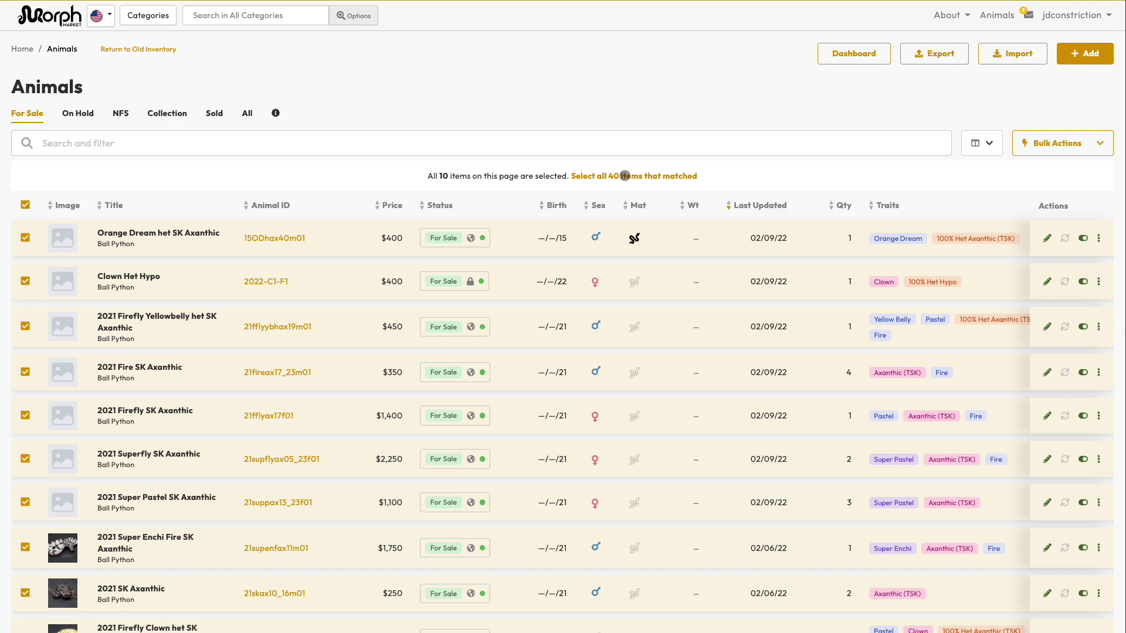
click(625, 175)
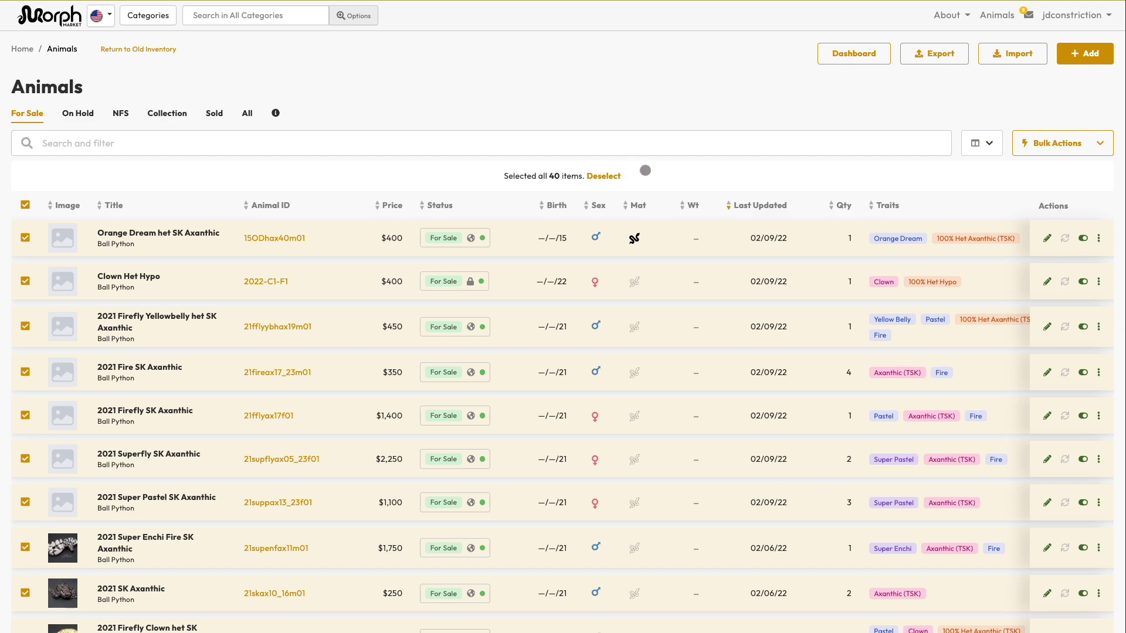
scroll(602, 314, down, 5)
scroll(603, 315, up, 3)
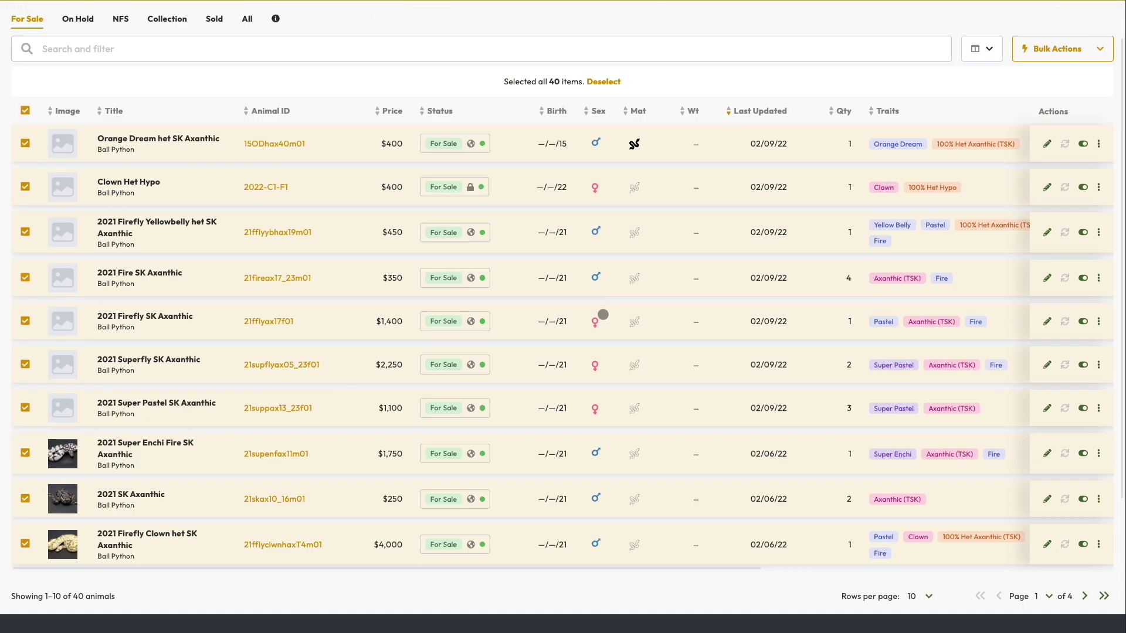
scroll(602, 314, up, 2)
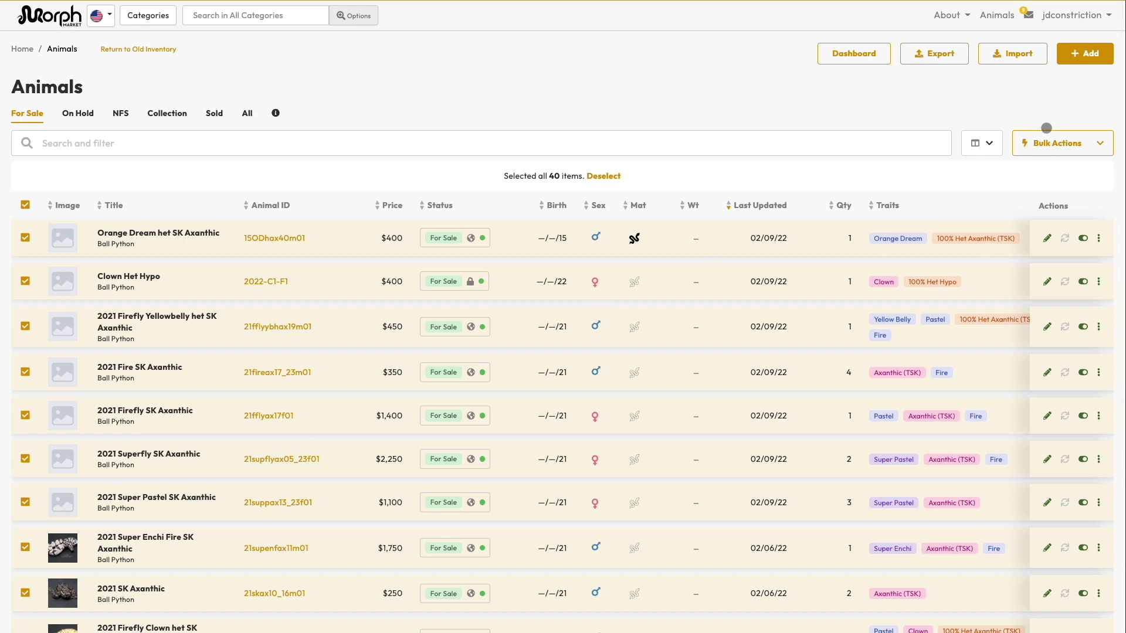
click(1049, 138)
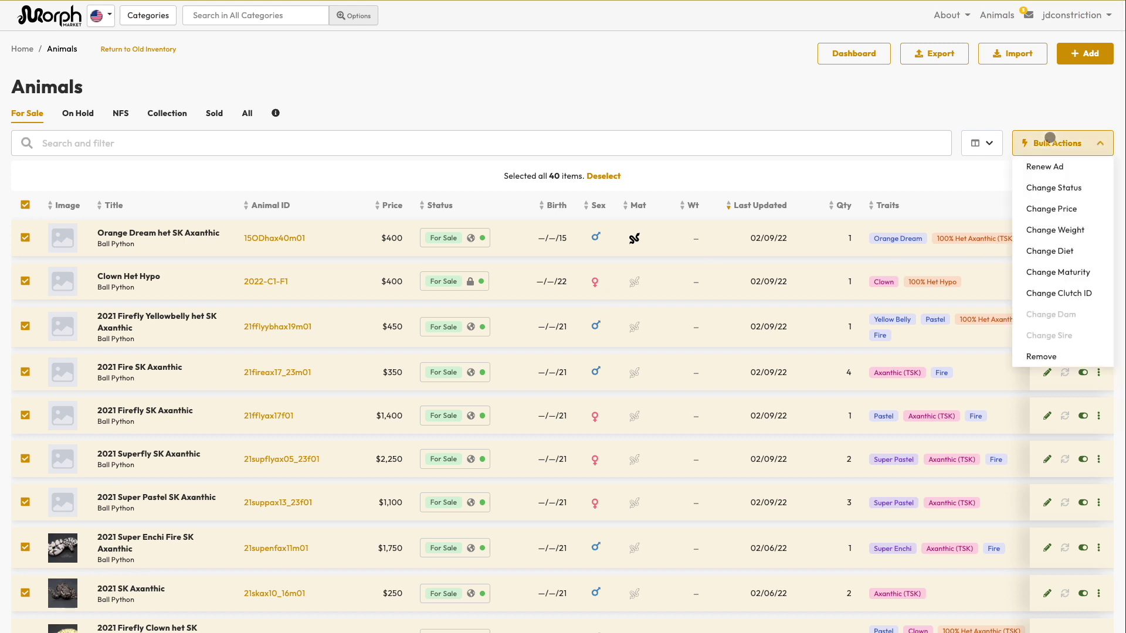
click(1077, 210)
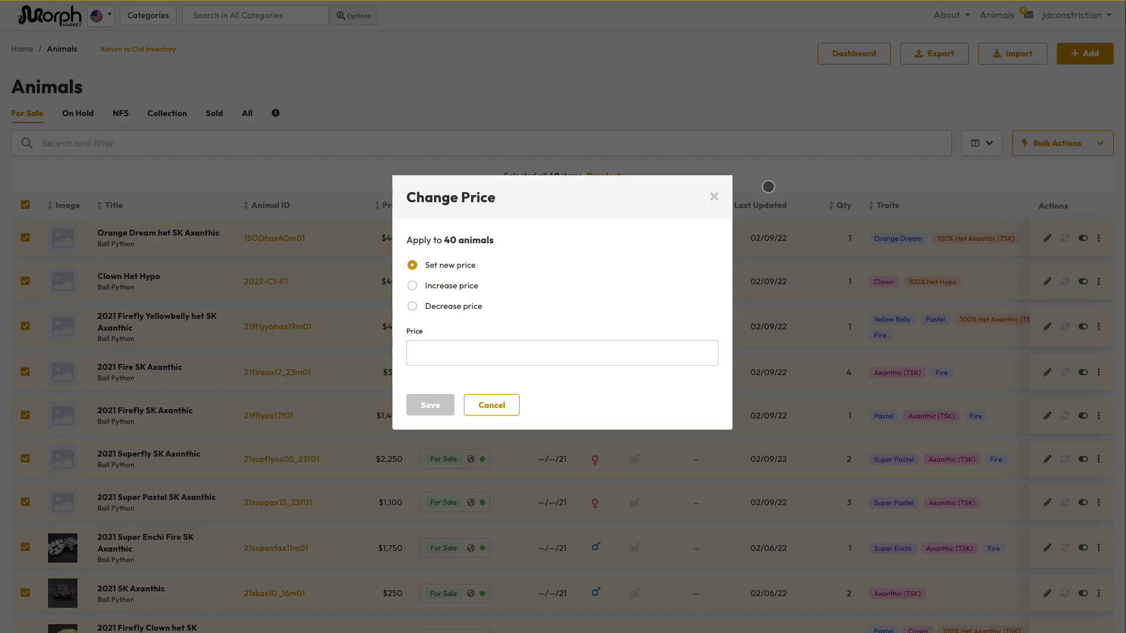
click(442, 287)
click(441, 308)
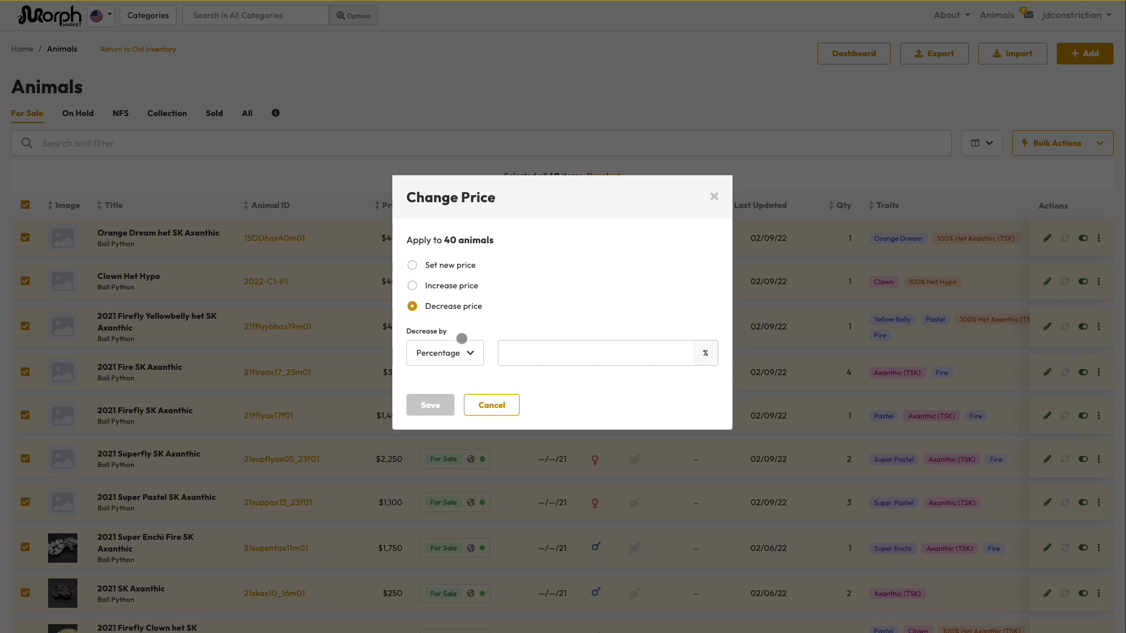
click(532, 353)
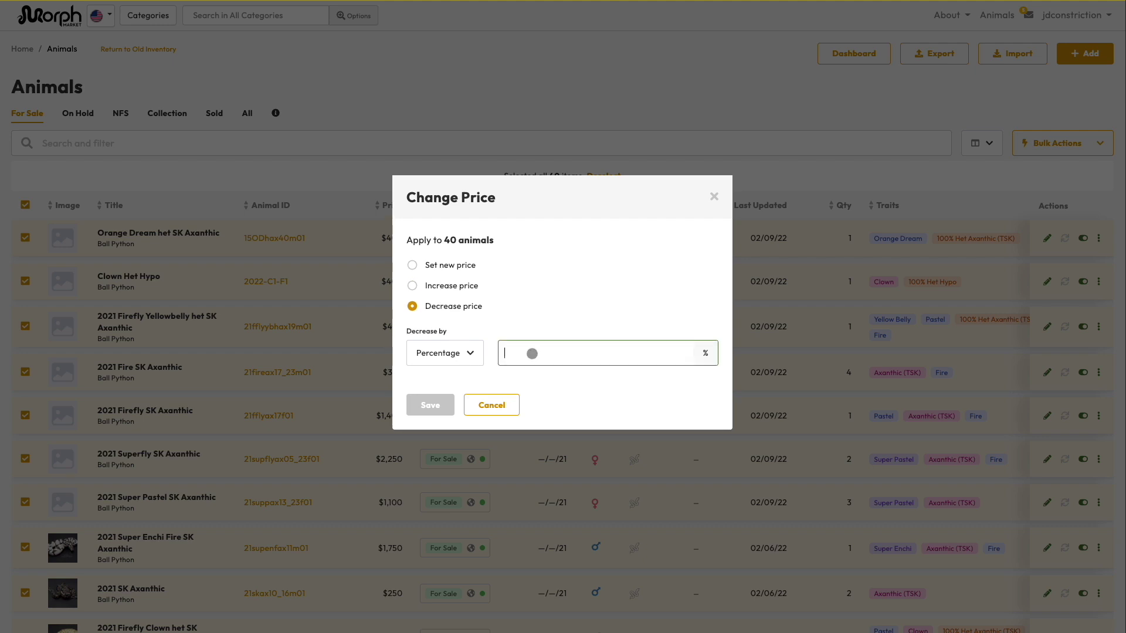
text(50)
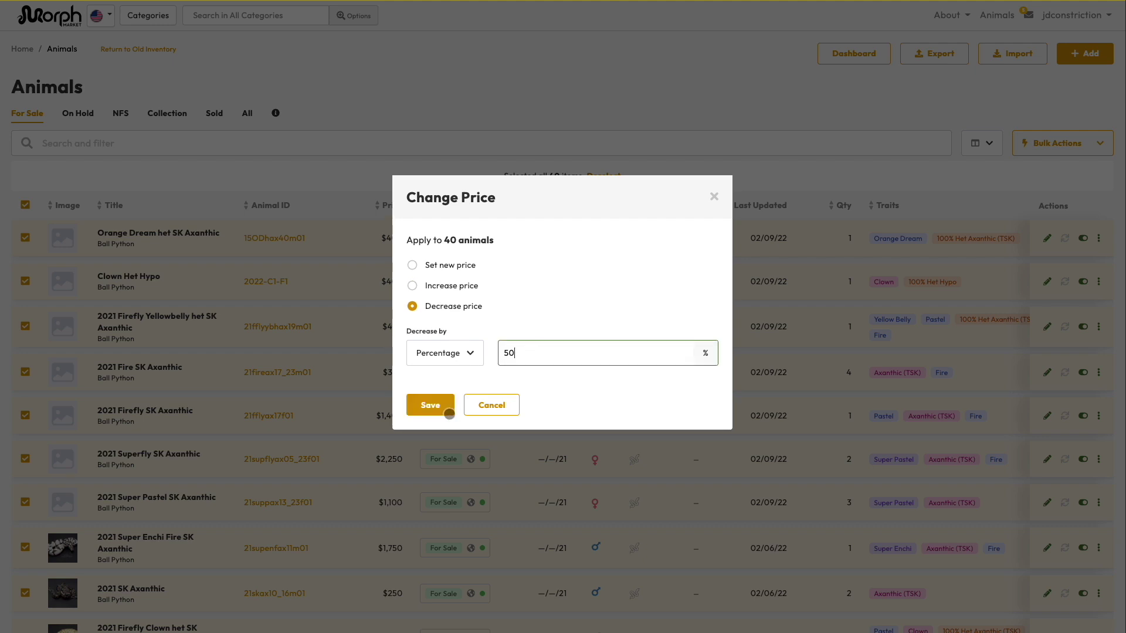
click(504, 403)
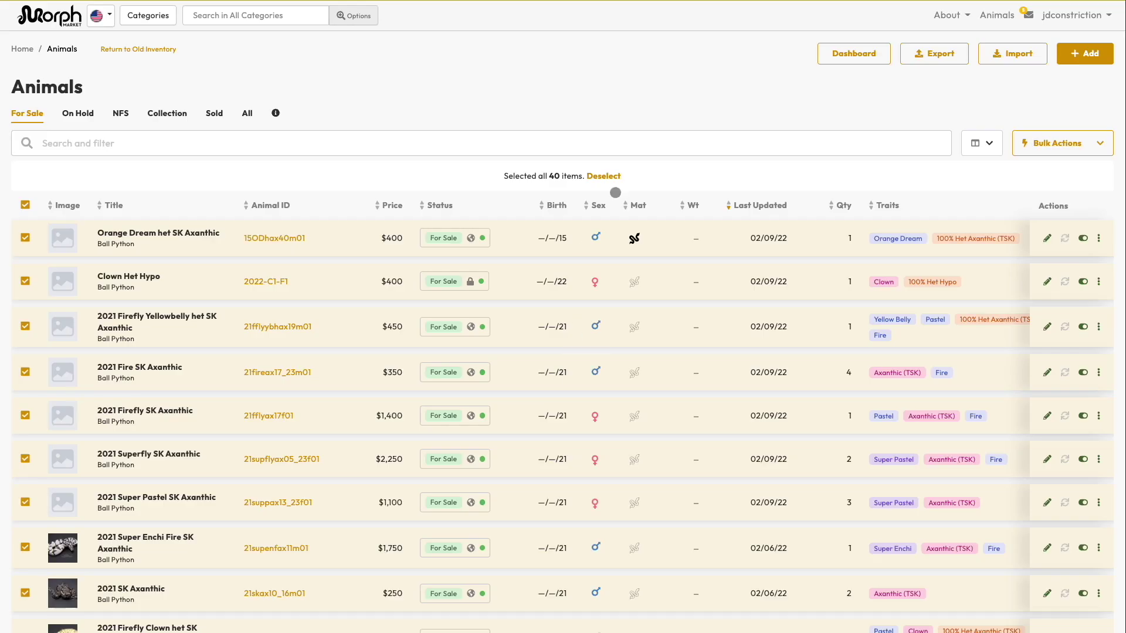